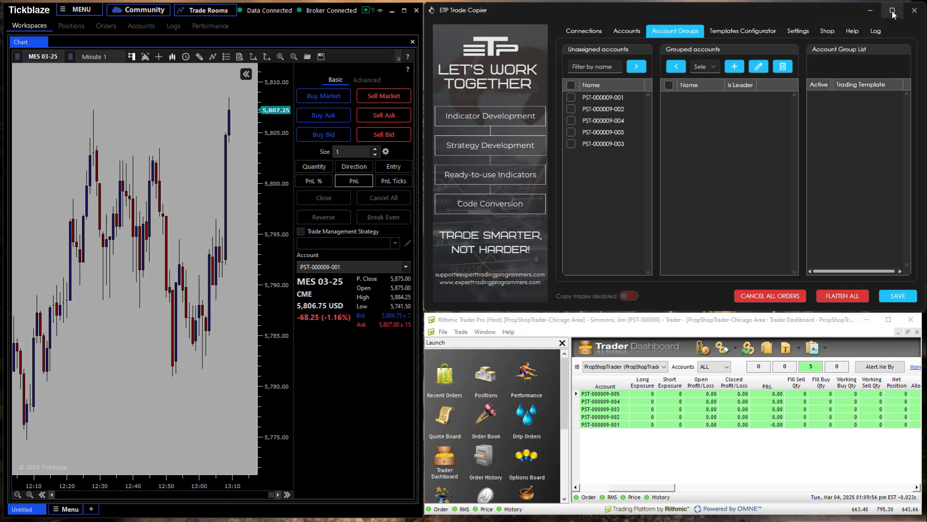
Maximize the trade copier window and create an account group named PST with the first listed account as its leader.
left_click(893, 10)
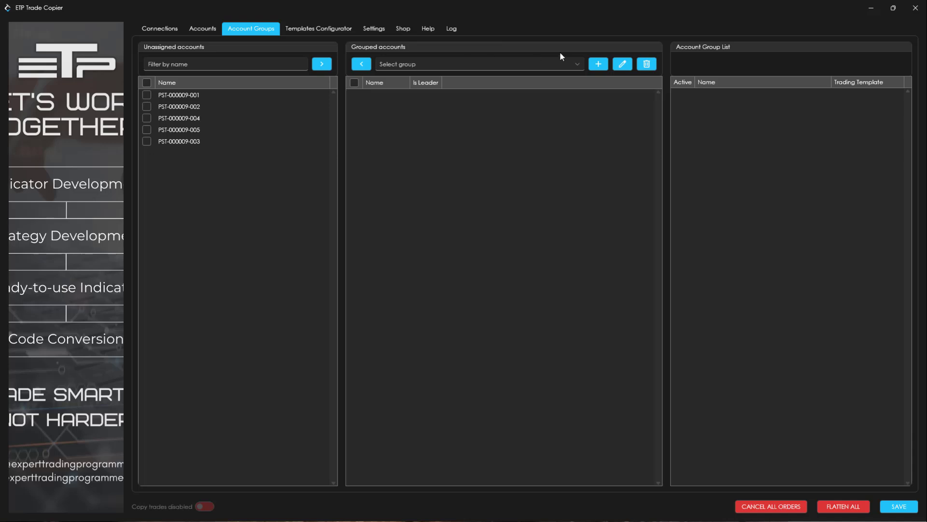
left_click(579, 63)
left_click(598, 64)
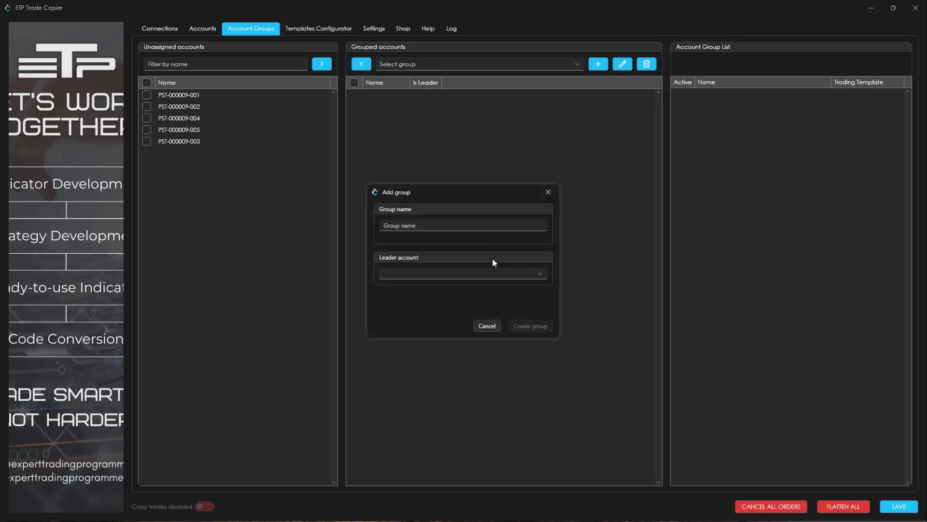
left_click(469, 226)
type("PST")
key("Tab")
left_click(517, 277)
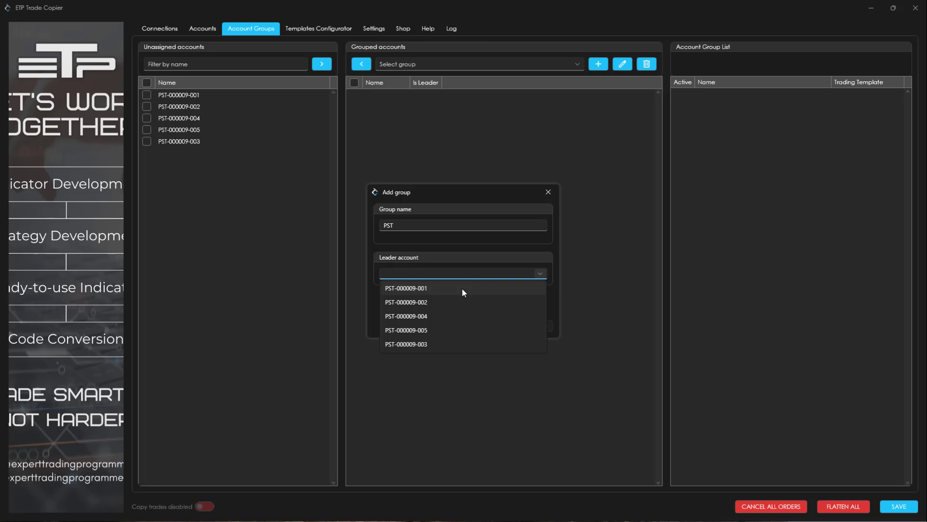
left_click(462, 287)
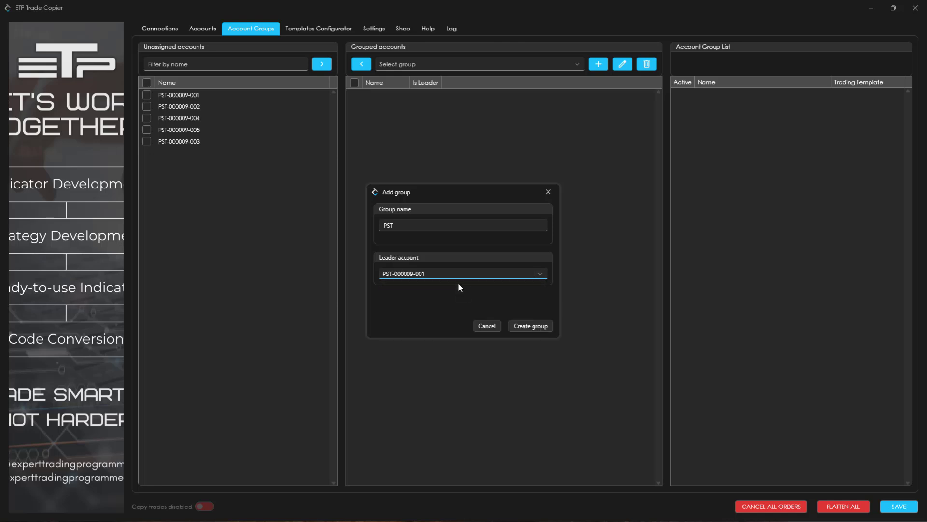
left_click(458, 274)
left_click(448, 298)
left_click(450, 274)
left_click(421, 286)
left_click(520, 324)
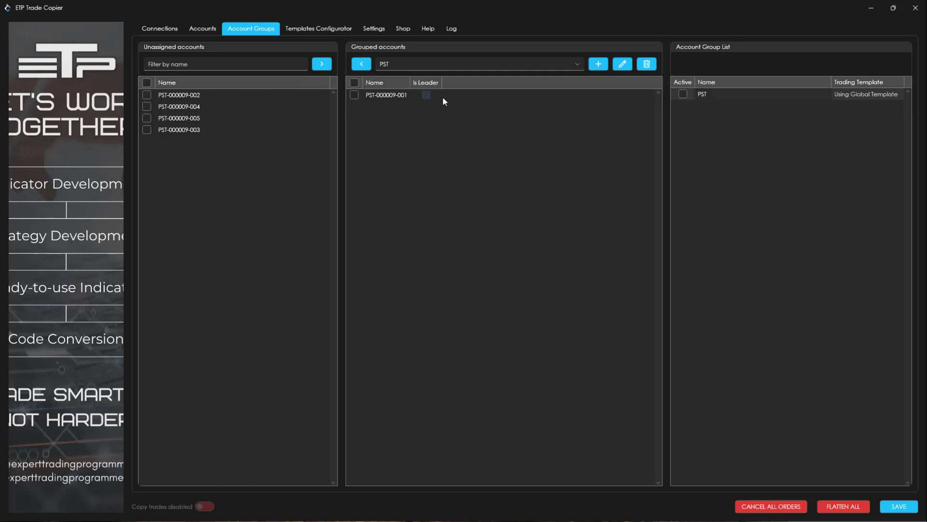
Add all remaining unassigned accounts to the PST group, then activate the group and save.
left_click(147, 83)
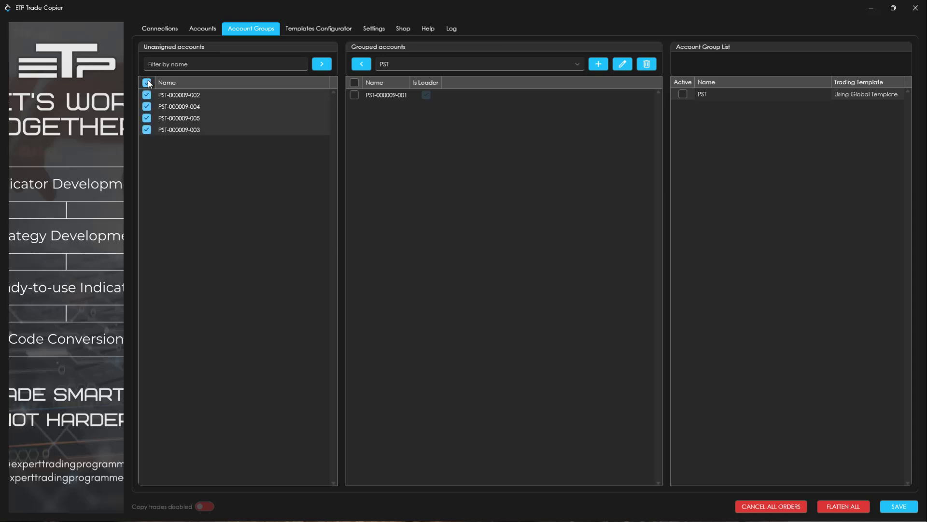
left_click(322, 65)
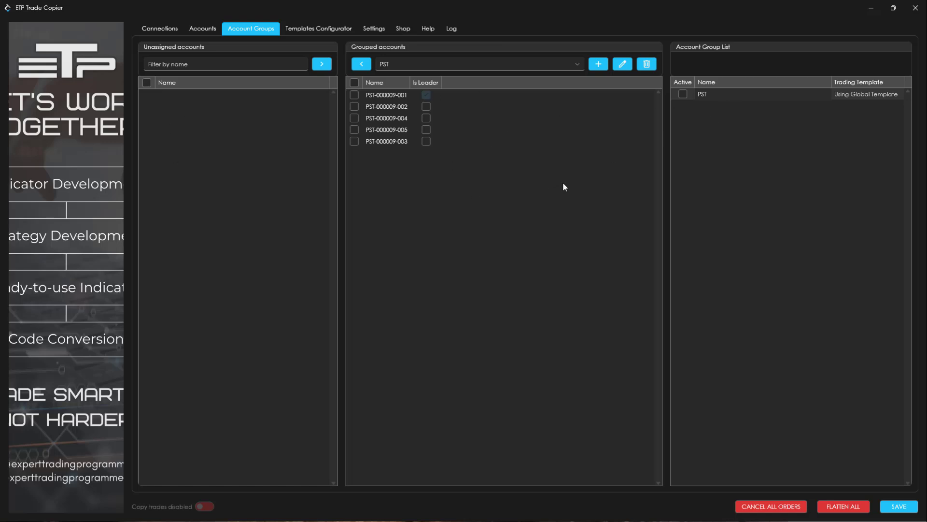
left_click(683, 94)
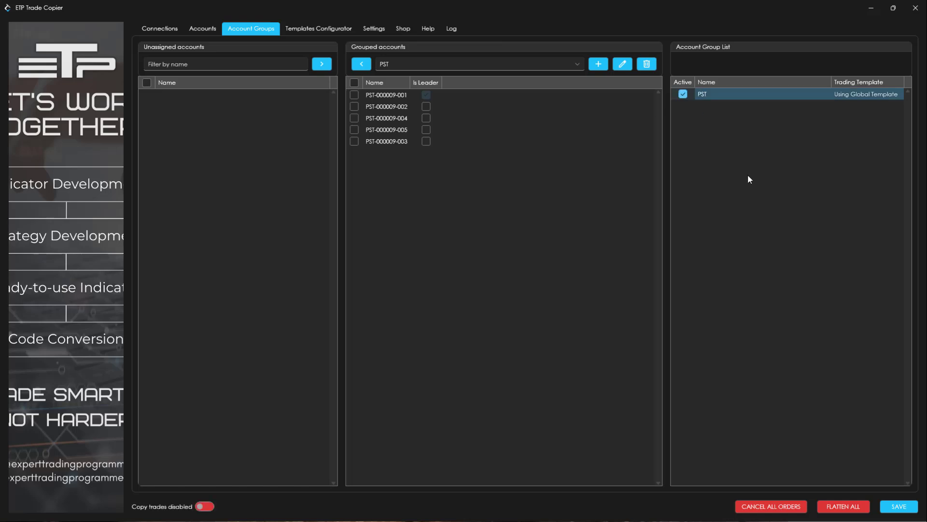
left_click(899, 507)
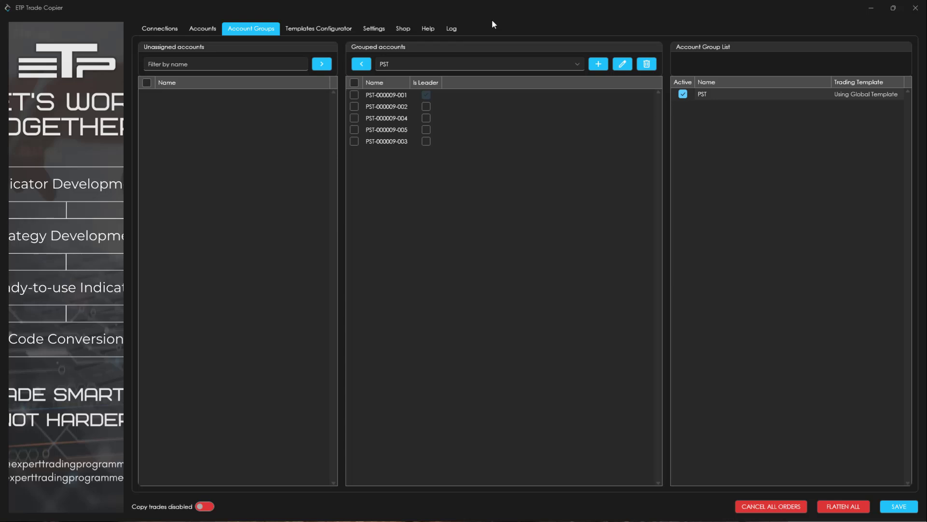
Add a new instrument template in the templates configurator and name it Futures Group.
left_click(312, 29)
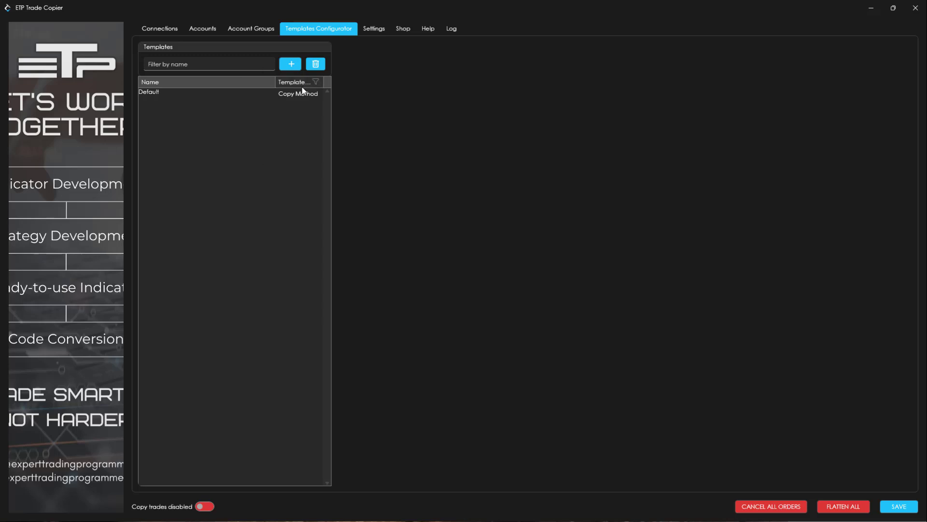
left_click(289, 64)
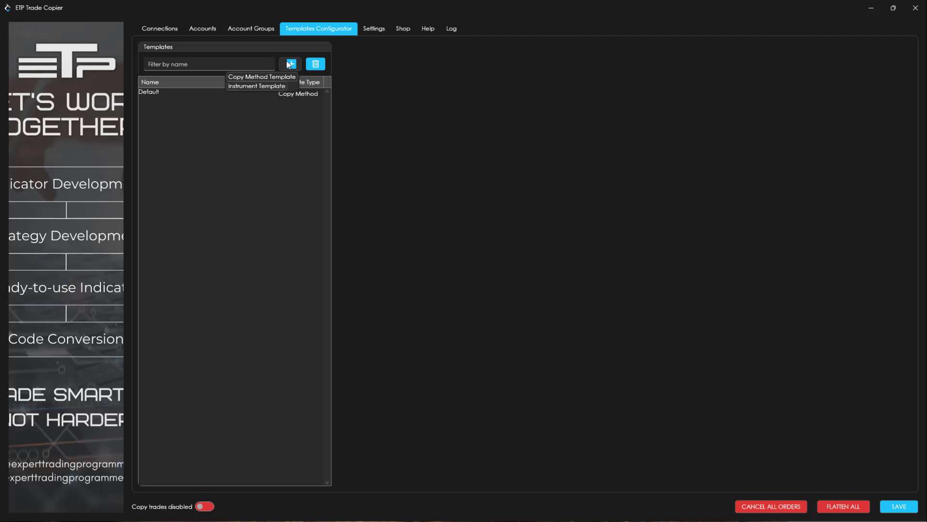
left_click(256, 86)
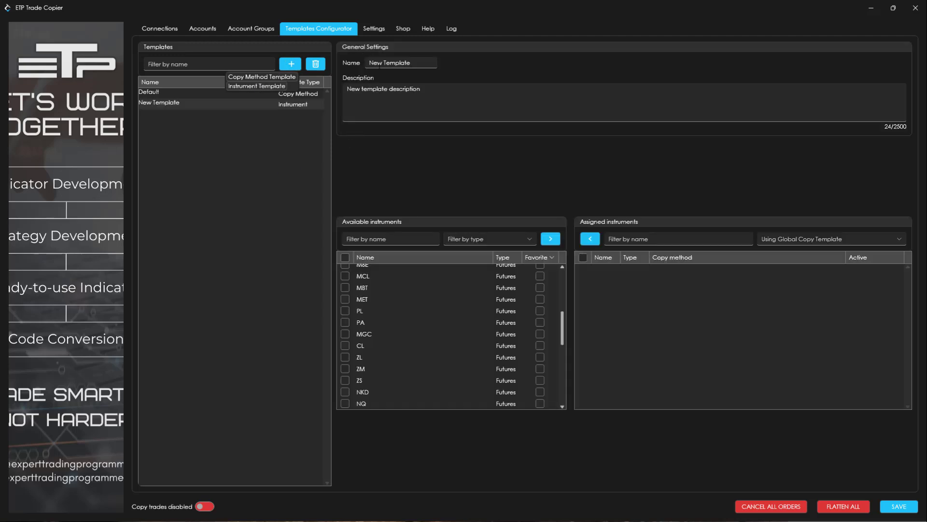
left_click(419, 67)
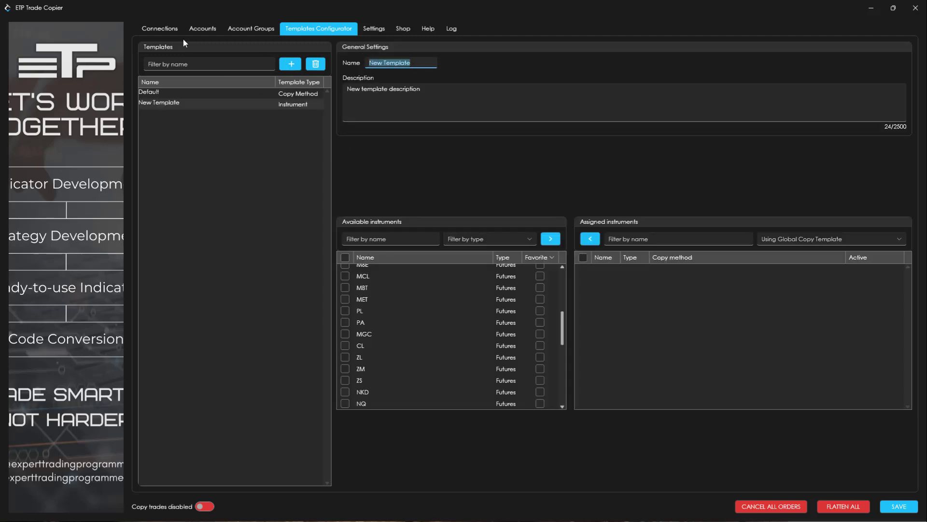
type("Futuresd")
key("BackSpace")
type("Group")
Set the description of the Futures Group template to "Futures Instruments".
key("Tab")
type("Futures ")
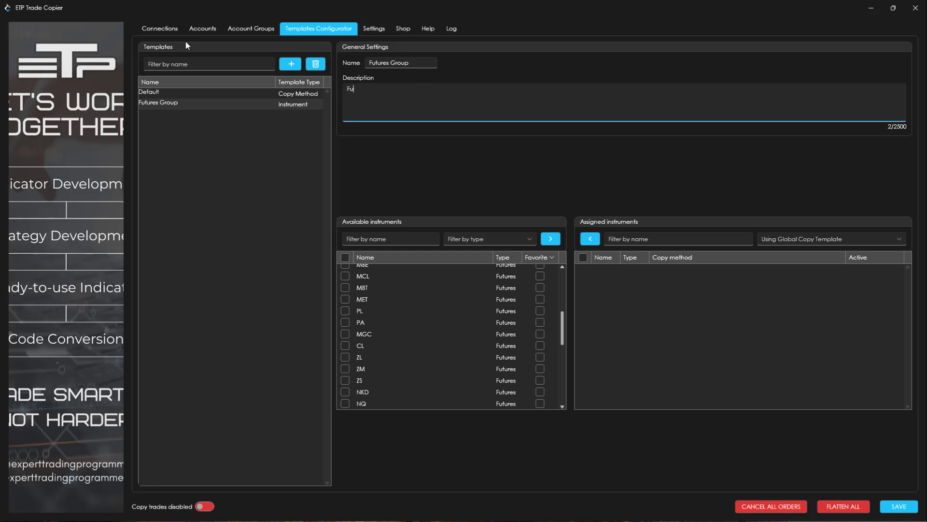
type("Insturn")
key("BackSpace")
key("BackSpace")
key("BackSpace")
key("BackSpace")
type("truments")
Select the ES and GC futures among the template's available instruments.
scroll(456, 367, "up", 5)
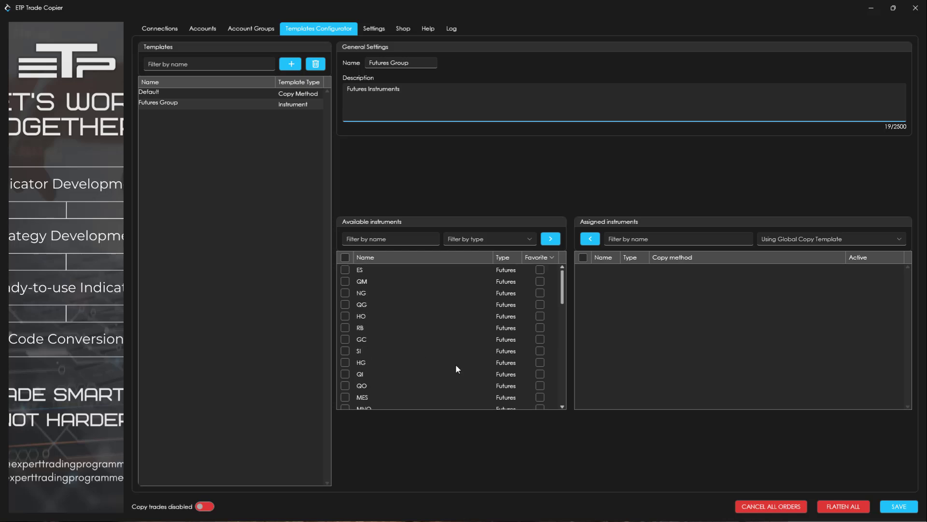
scroll(402, 366, "down", 3)
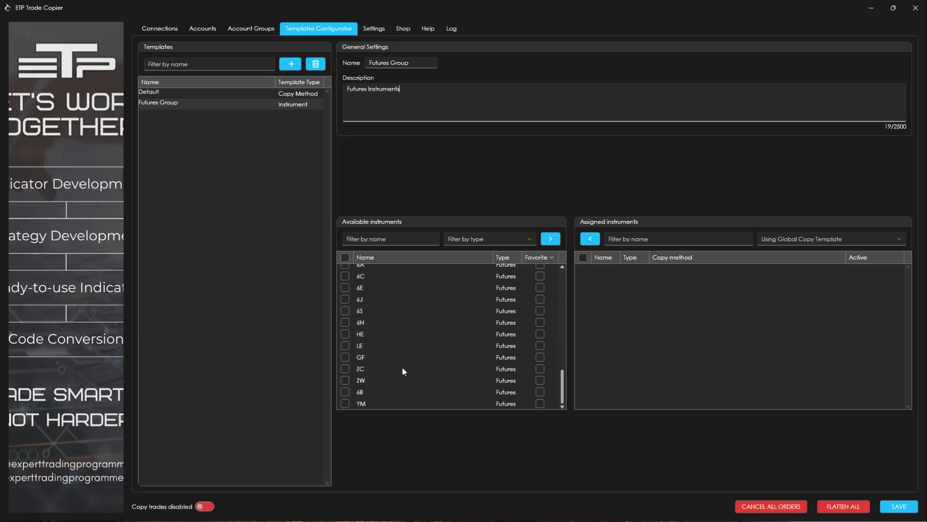
scroll(402, 366, "up", 3)
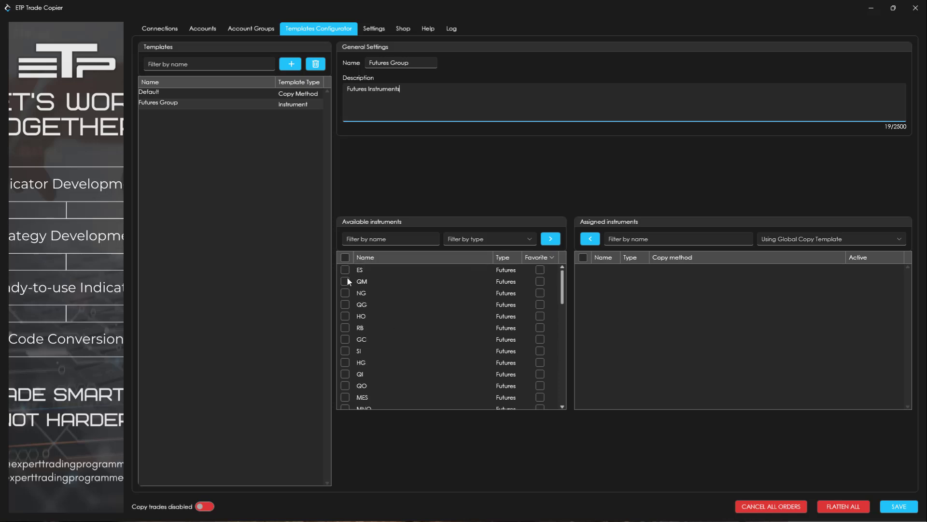
left_click(344, 269)
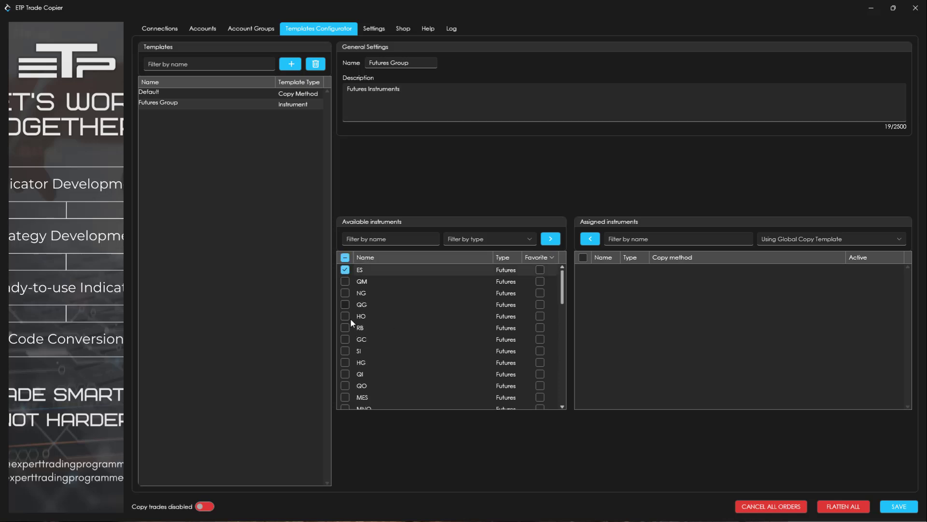
left_click(344, 339)
scroll(373, 351, "down", 1)
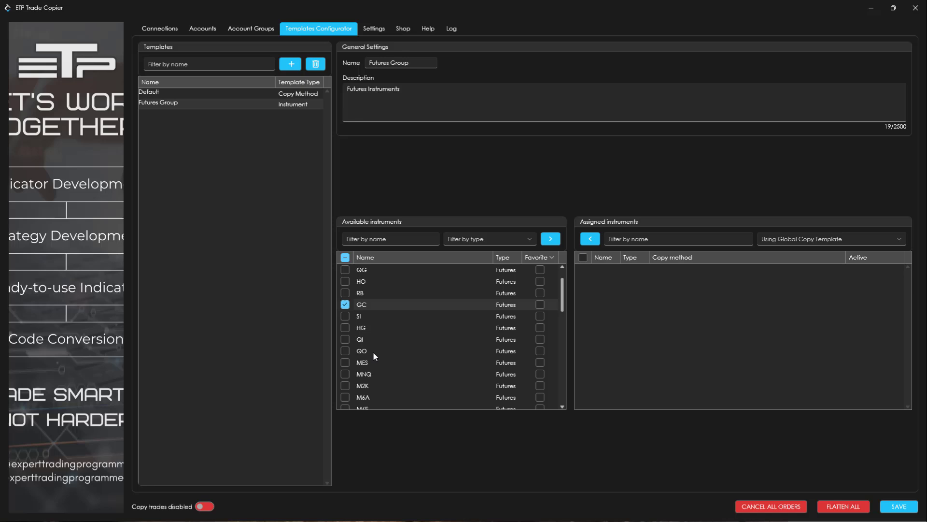
Sort the available instruments by name in ascending order.
left_click(389, 260)
scroll(409, 305, "up", 1)
scroll(409, 305, "down", 1)
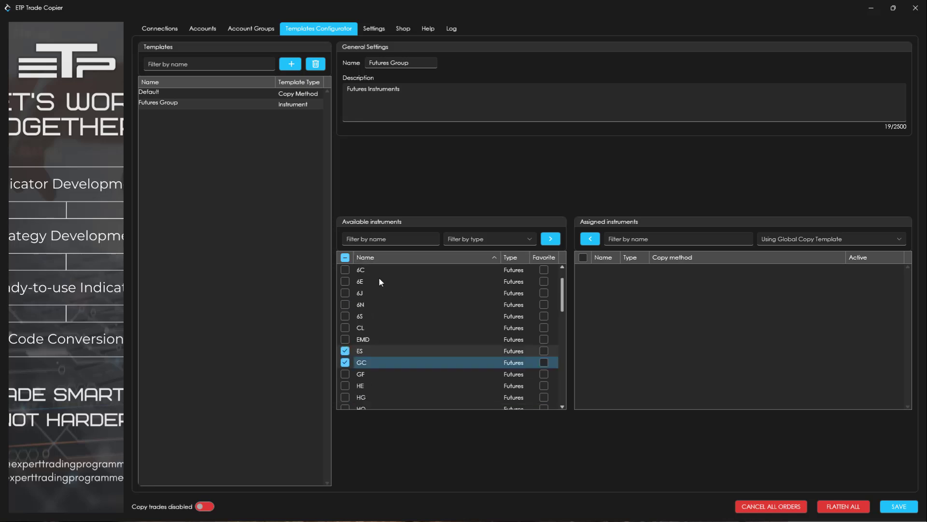
scroll(391, 330, "down", 1)
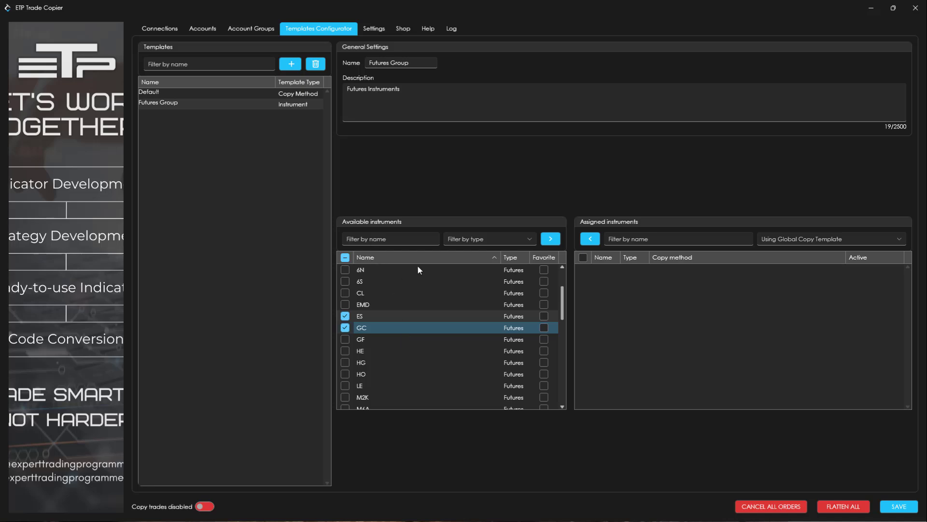
scroll(417, 270, "up", 2)
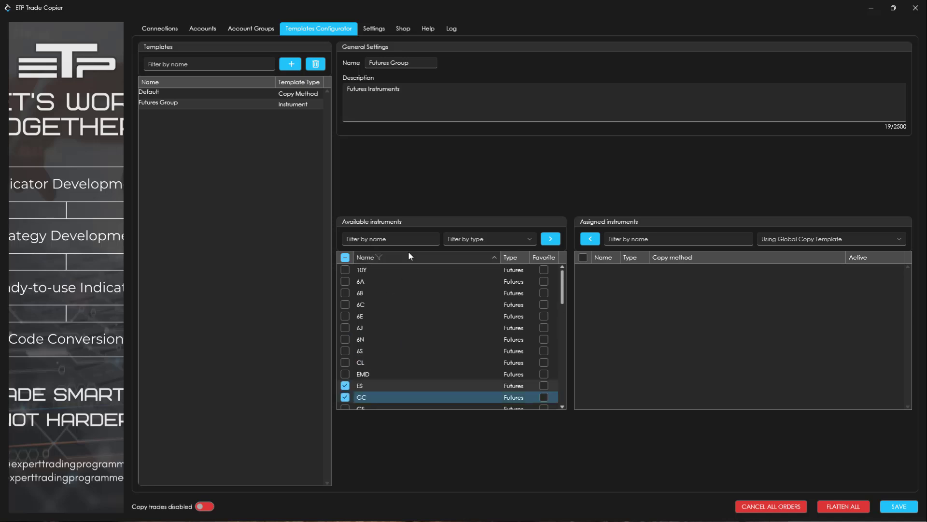
left_click(424, 256)
left_click(423, 257)
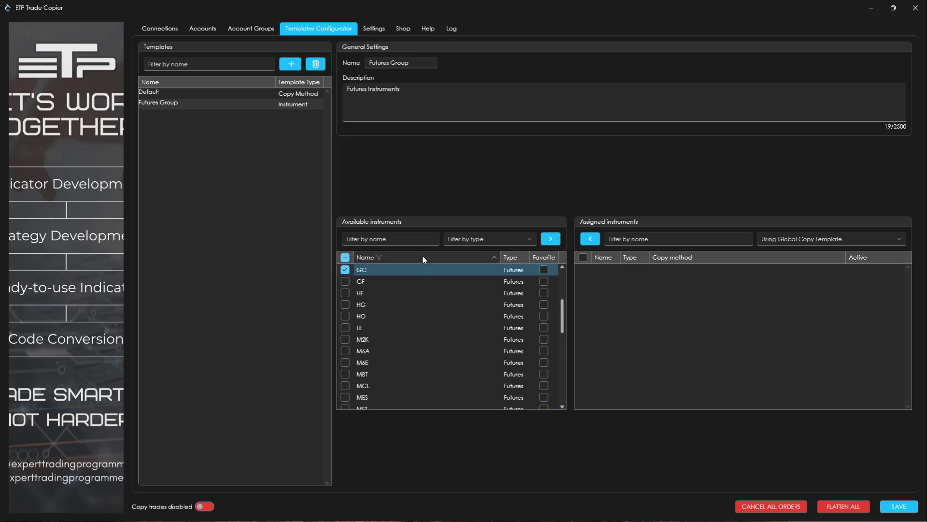
Mark the ES and GC instruments as favorites.
scroll(426, 321, "up", 3)
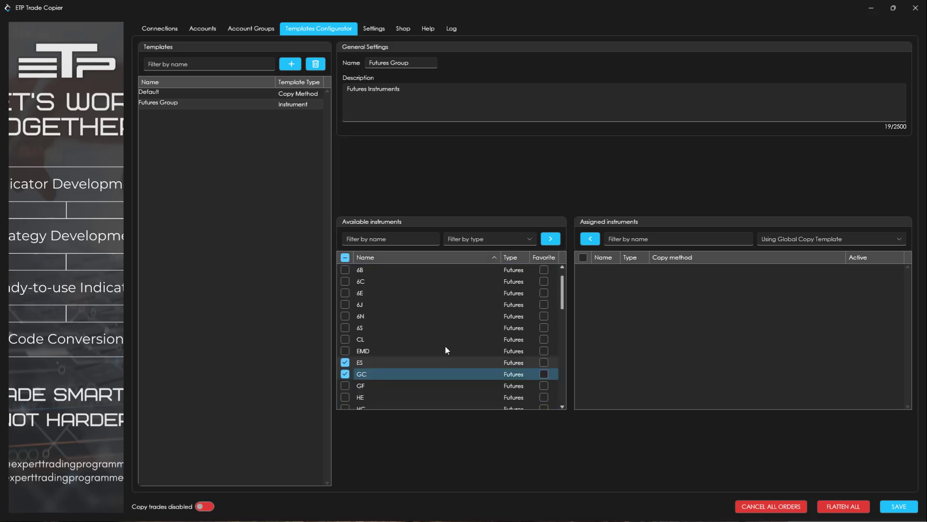
left_click(544, 362)
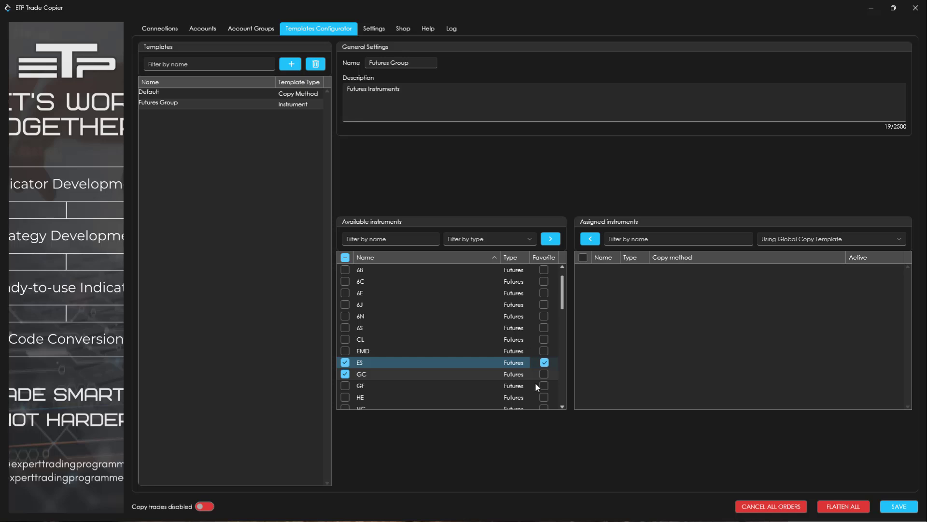
left_click(545, 373)
Add M2K, MCL, MES, MGC and MNQ to the selection of available instruments.
scroll(437, 323, "down", 1)
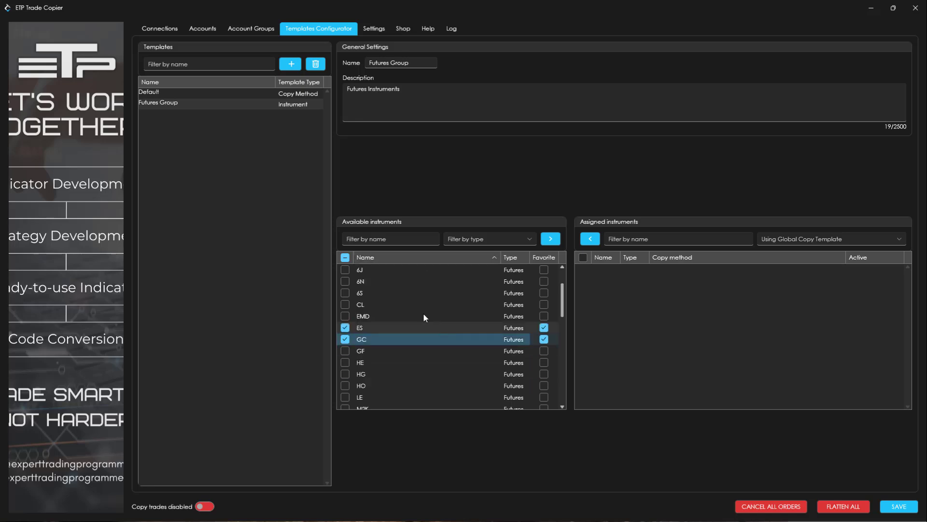
scroll(400, 294, "down", 1)
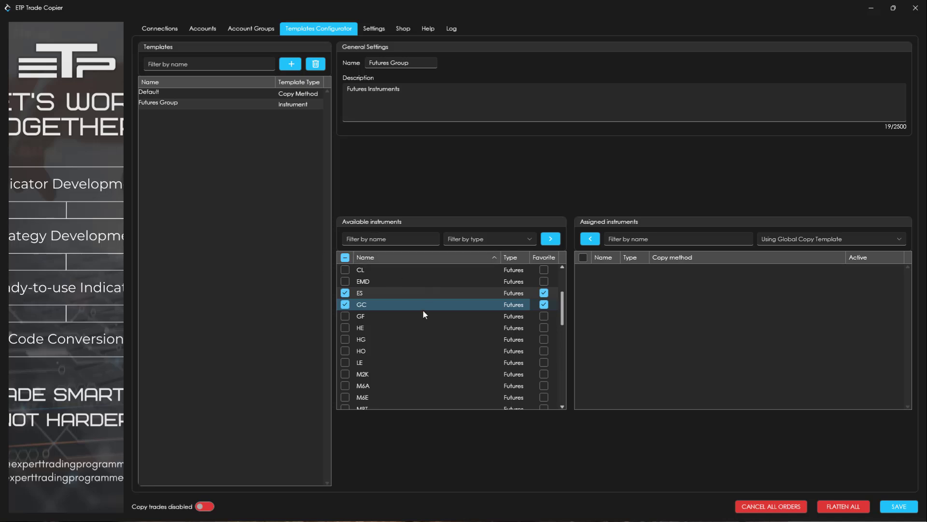
scroll(421, 318, "down", 1)
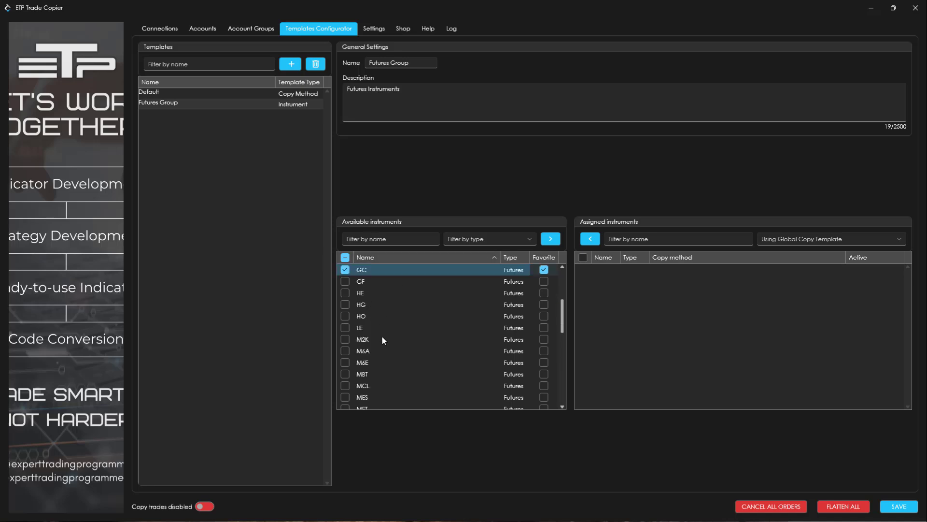
scroll(387, 333, "down", 1)
left_click(345, 304)
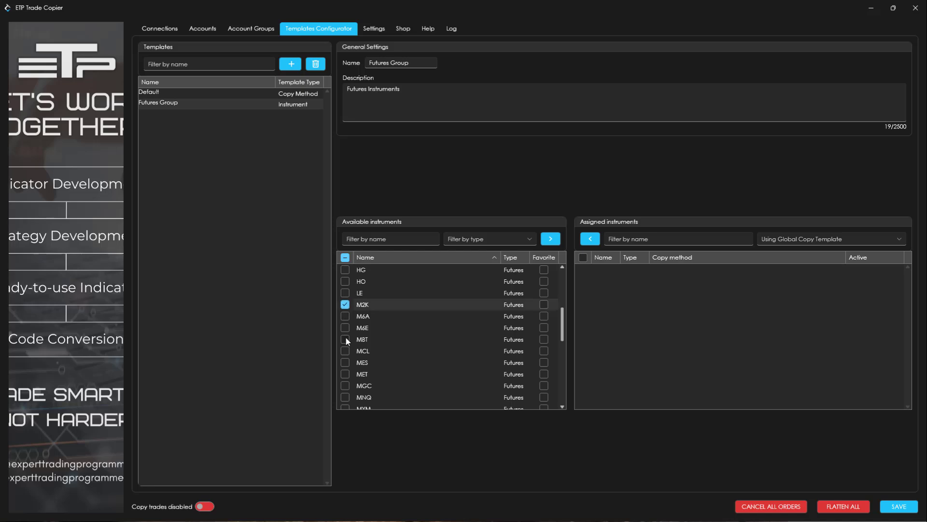
left_click(345, 351)
scroll(386, 340, "down", 1)
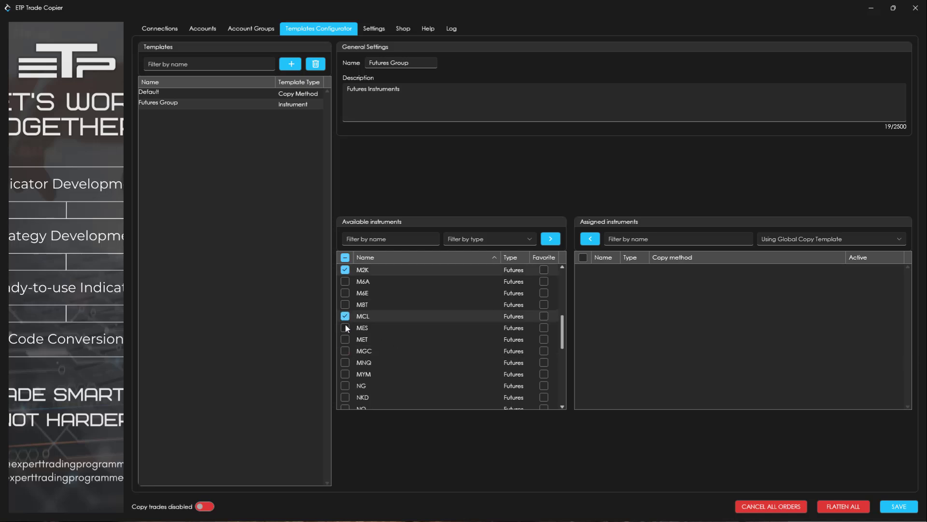
left_click(345, 327)
left_click(345, 350)
left_click(345, 362)
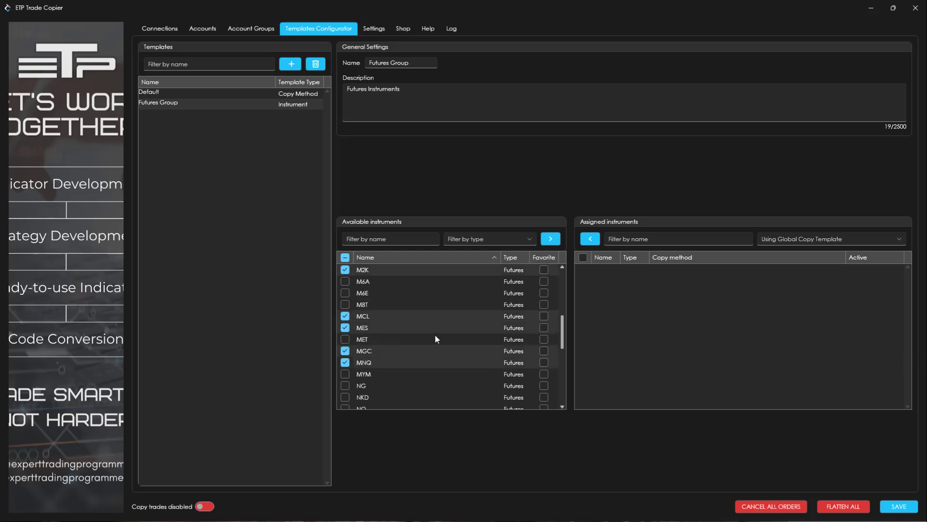
Also select the MYM, RTY and YM futures in the available instruments.
scroll(432, 333, "down", 1)
left_click(344, 339)
scroll(410, 309, "down", 2)
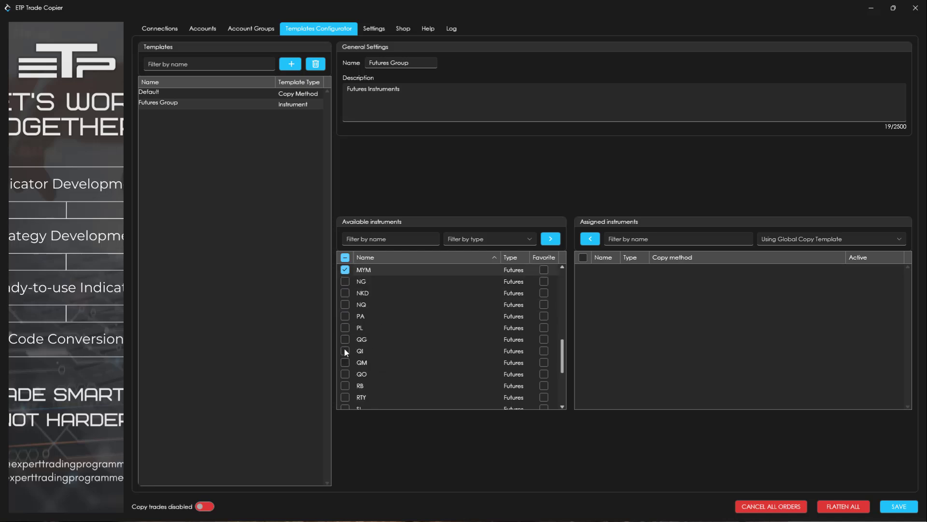
scroll(375, 309, "down", 3)
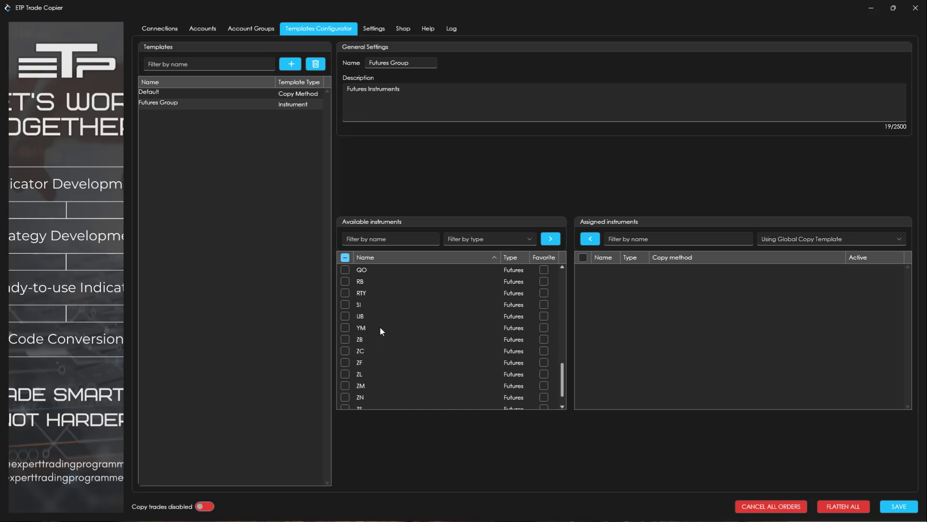
left_click(345, 293)
scroll(433, 314, "down", 1)
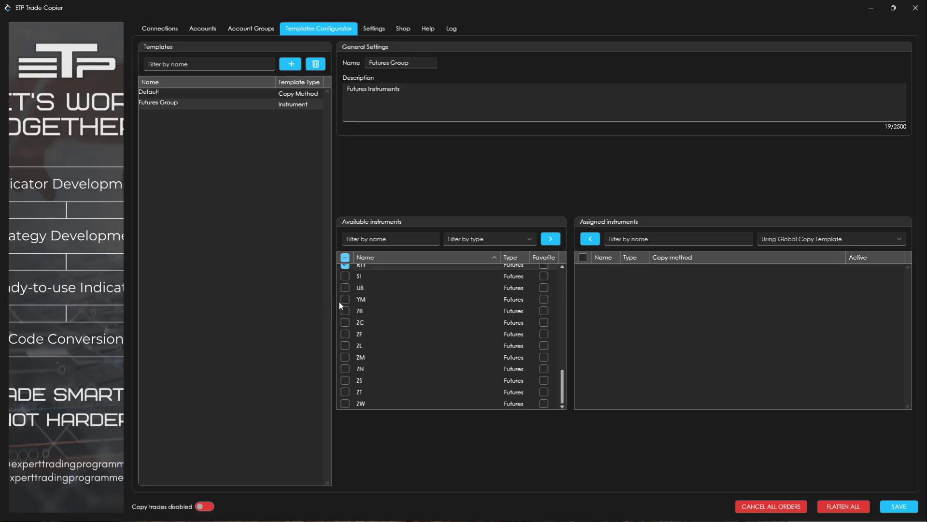
left_click(345, 299)
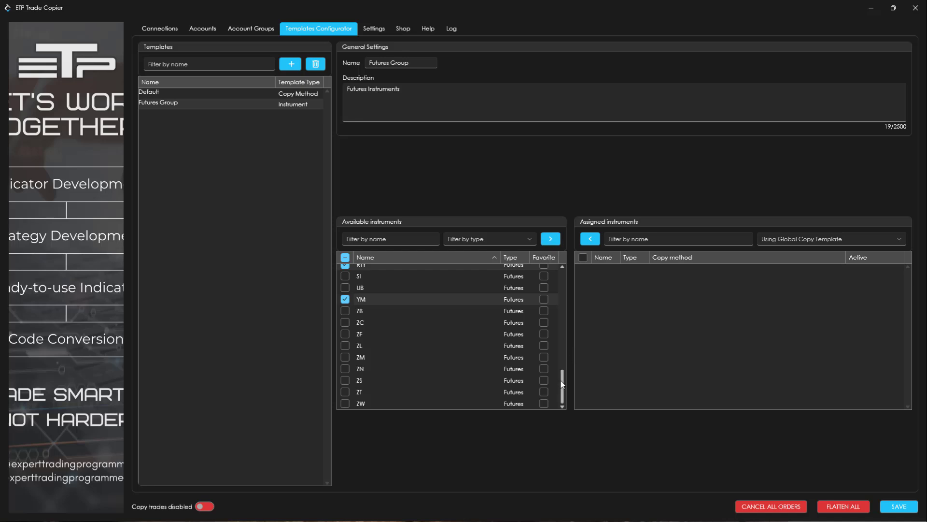
Mark the selected YM, RTY, MYM, MNQ, MGC, MES, MCL and M2K futures as favorites.
left_click(543, 299)
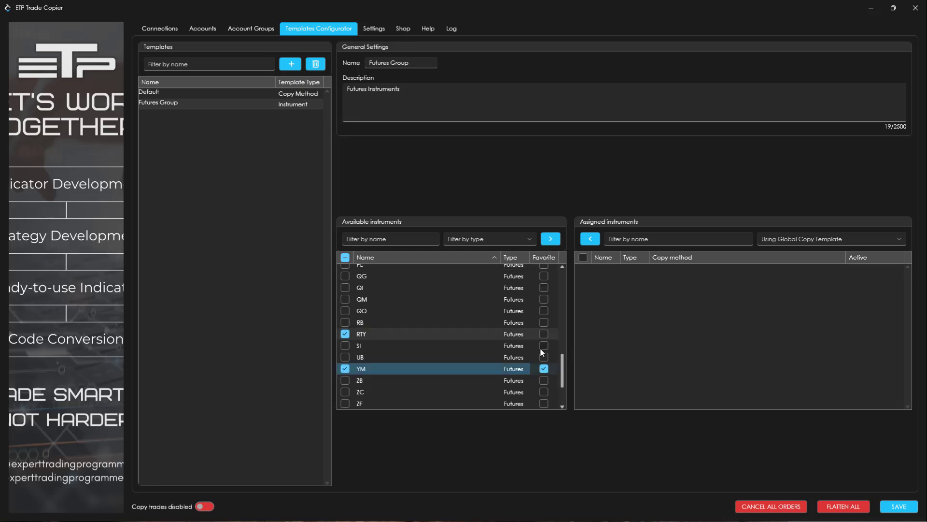
scroll(536, 338, "up", 3)
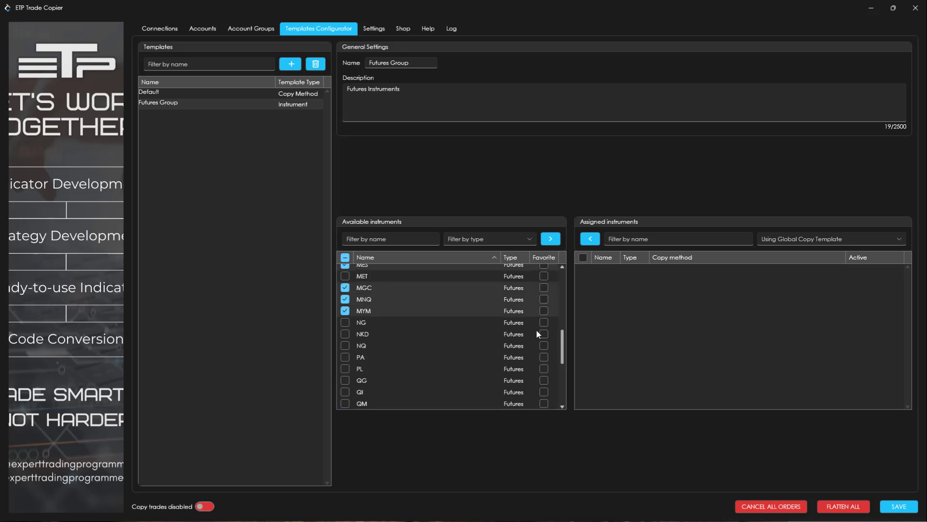
left_click(543, 311)
left_click(543, 298)
left_click(544, 287)
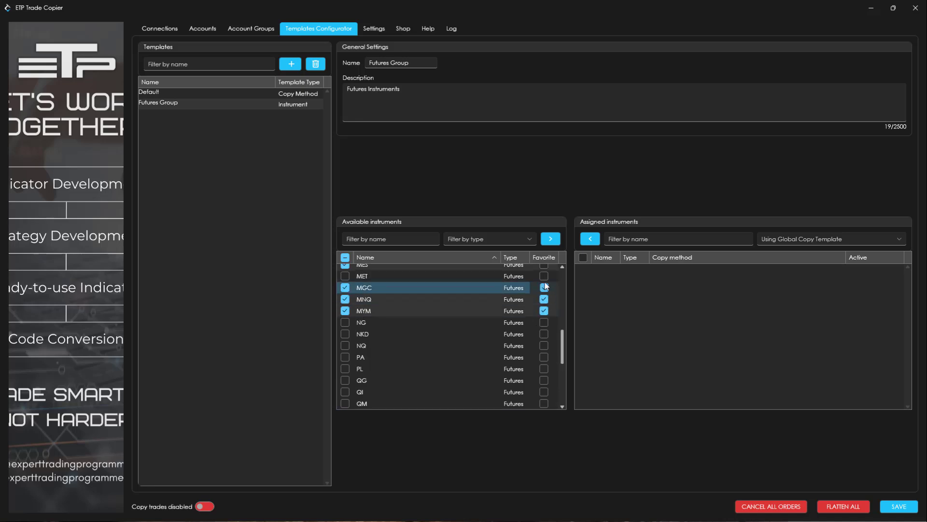
left_click(543, 298)
left_click(543, 288)
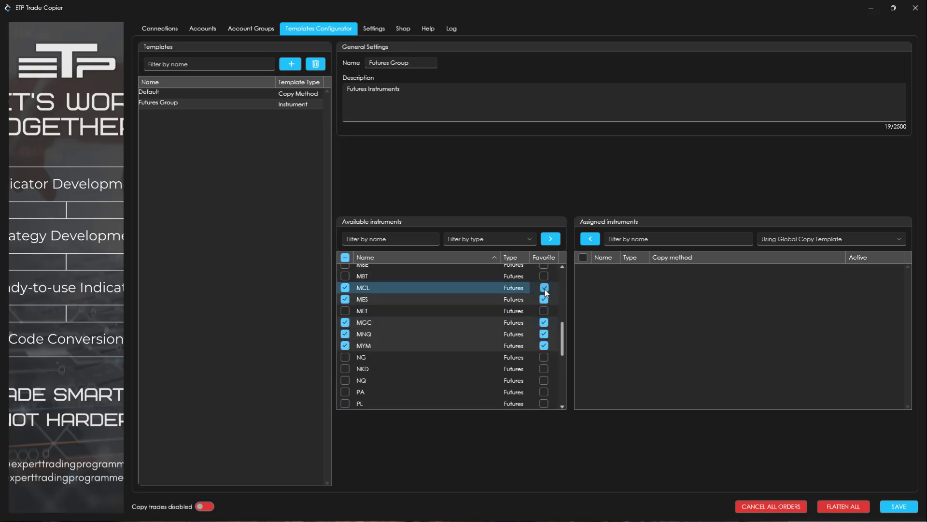
left_click(545, 312)
scroll(531, 329, "up", 3)
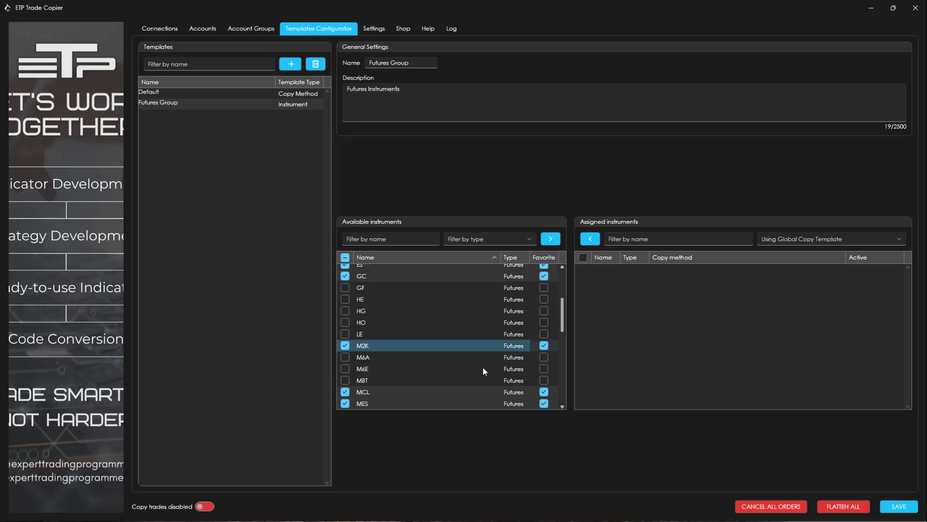
Sort the available instruments by favorite status in descending order.
scroll(536, 300, "down", 2)
scroll(541, 337, "down", 1)
scroll(547, 367, "up", 3)
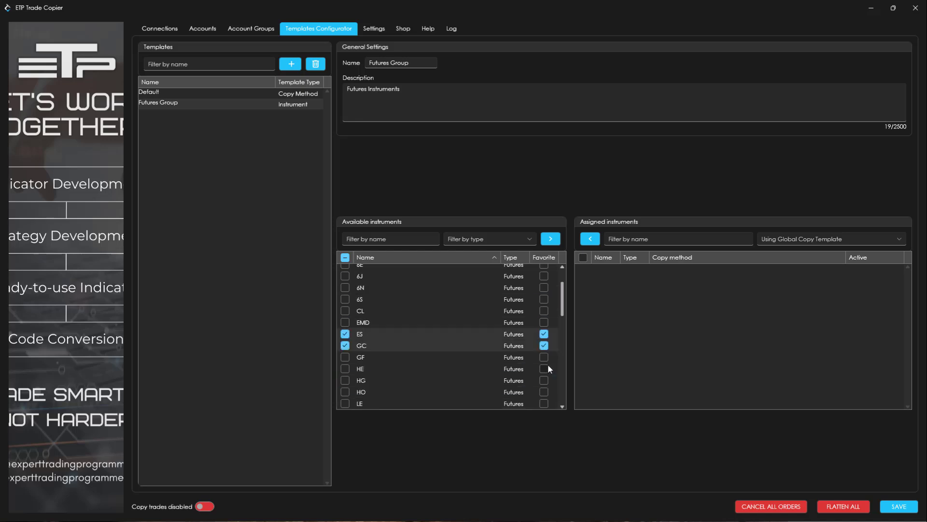
scroll(547, 368, "up", 2)
left_click(537, 257)
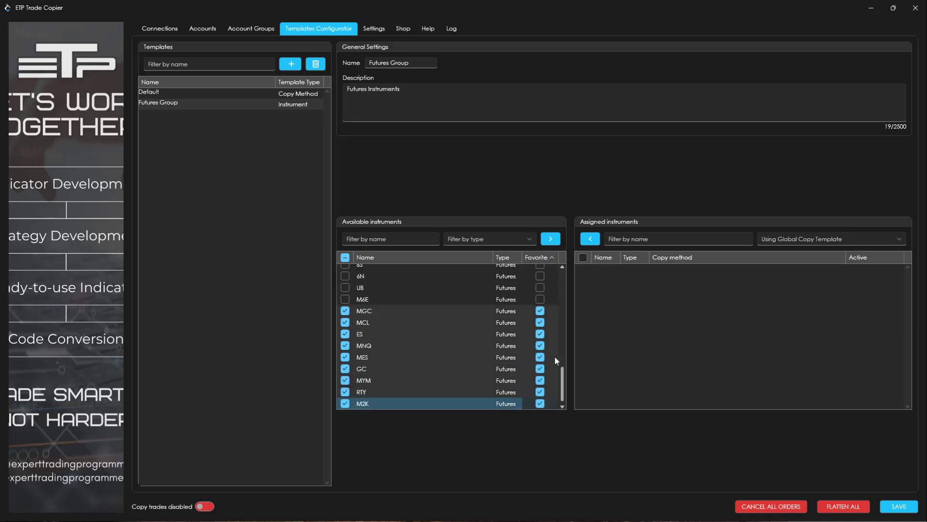
left_click(534, 258)
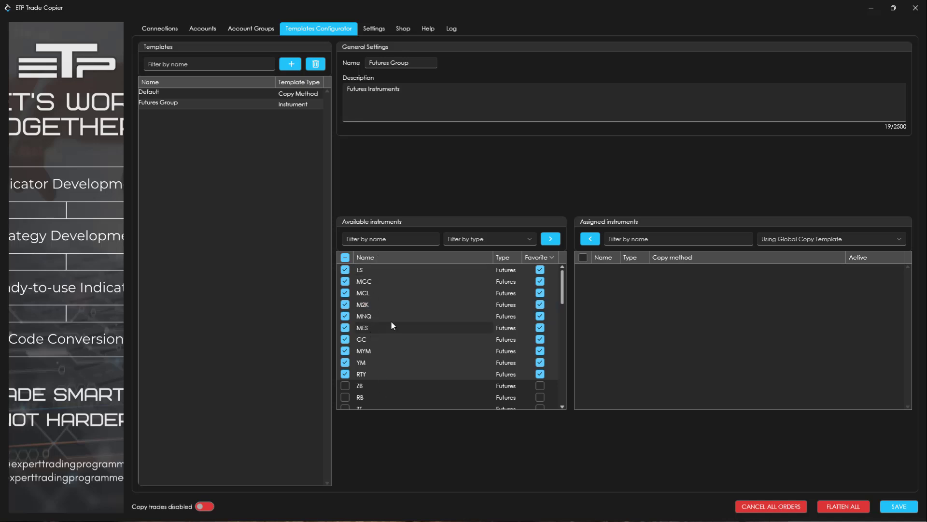
left_click(380, 313)
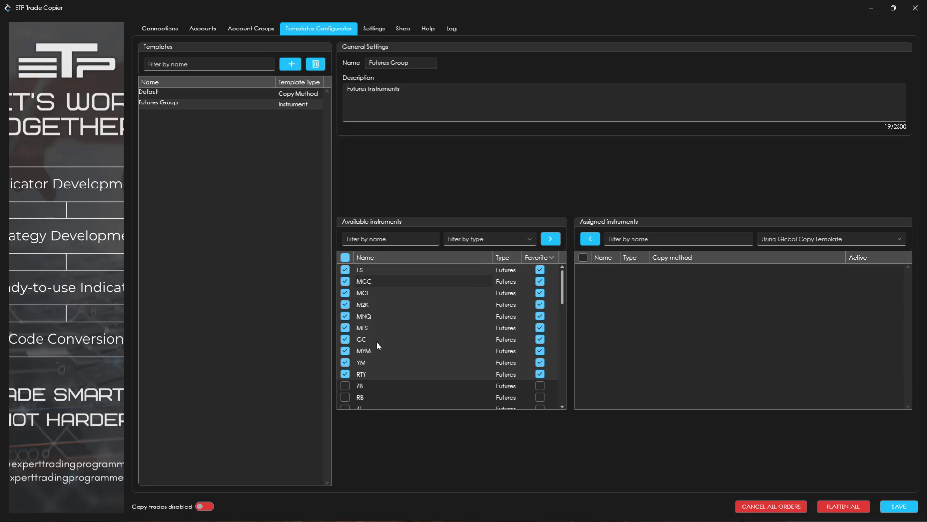
Select the CL futures in the available instruments and mark it as a favorite.
scroll(413, 338, "down", 1)
scroll(413, 337, "down", 5)
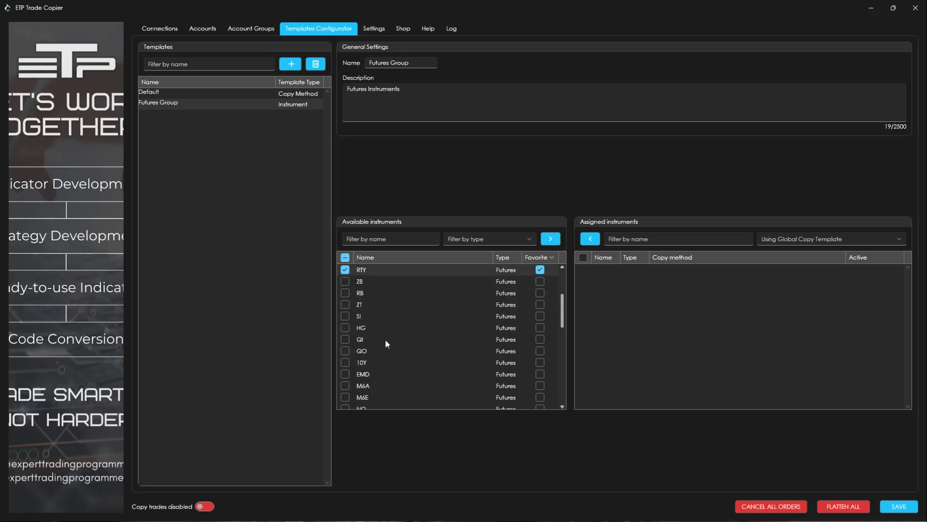
scroll(384, 338, "down", 5)
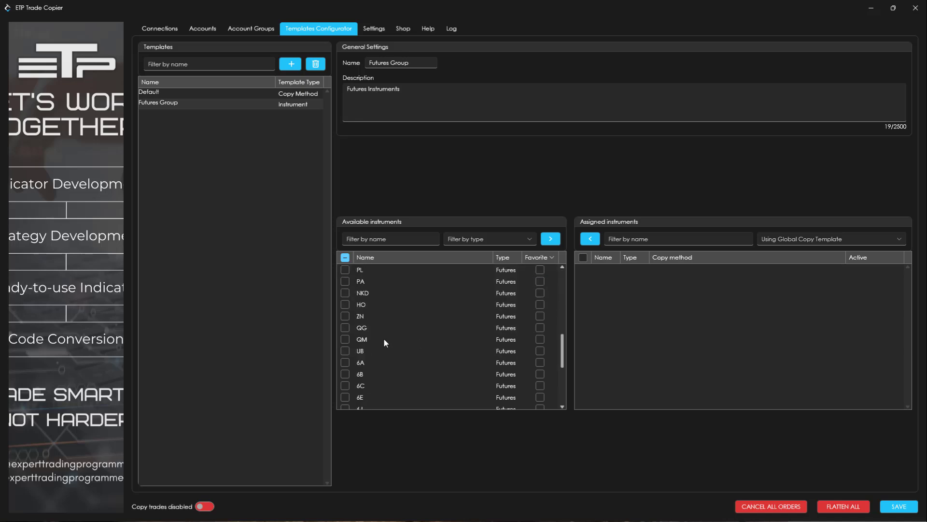
scroll(384, 338, "down", 2)
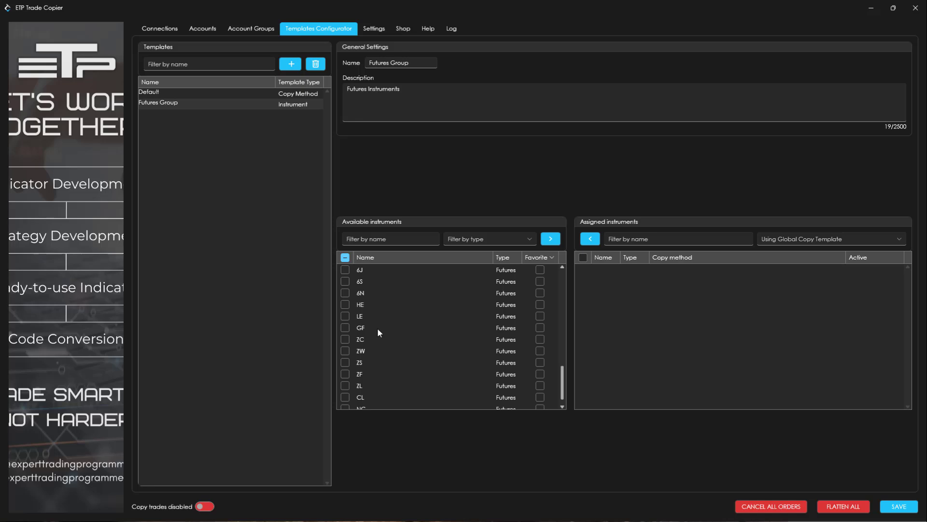
left_click(343, 380)
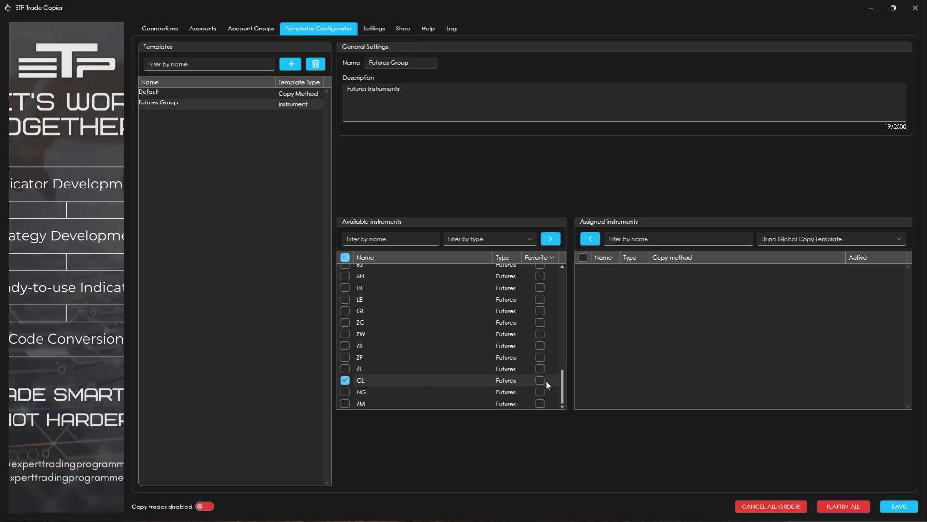
left_click(541, 379)
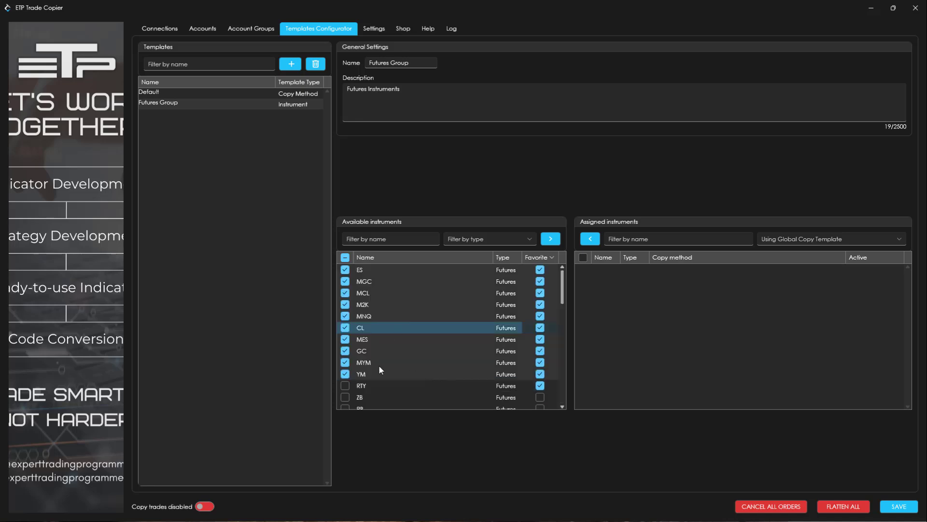
Clear the selection of available instruments and select ES, MGC, MCL, M2K and MNQ one by one.
left_click(345, 256)
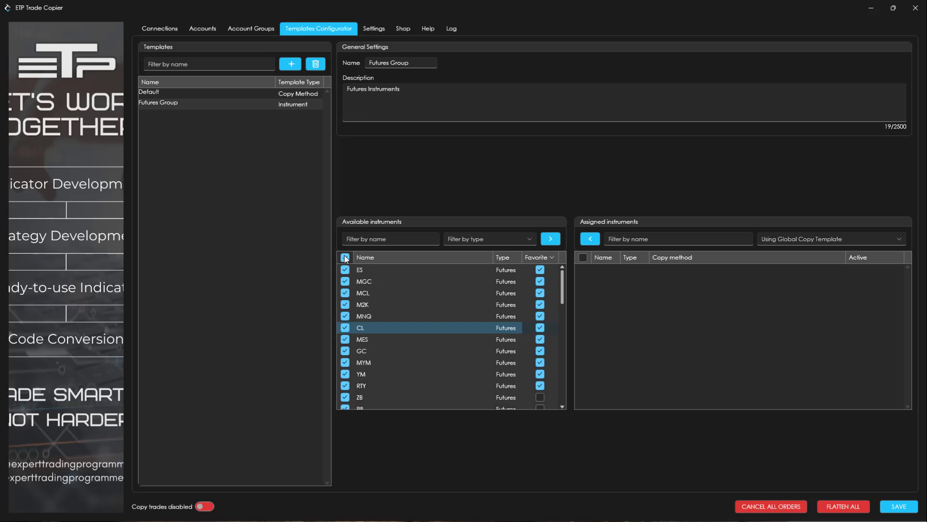
left_click(345, 257)
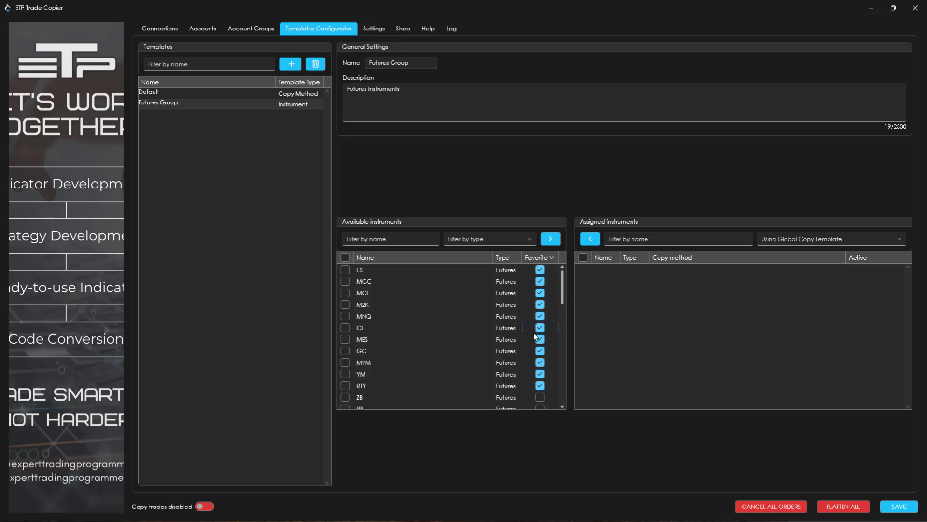
left_click(345, 270)
left_click(345, 281)
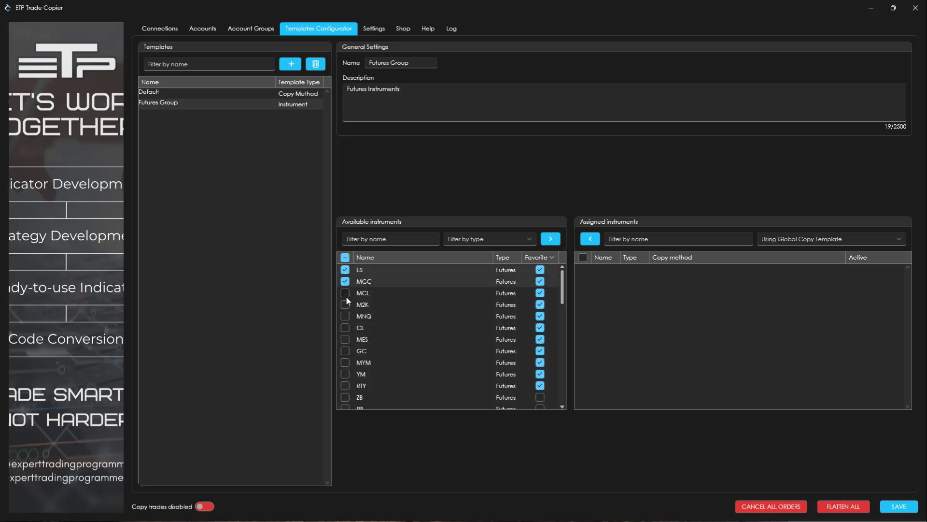
left_click(346, 293)
left_click(346, 304)
left_click(346, 316)
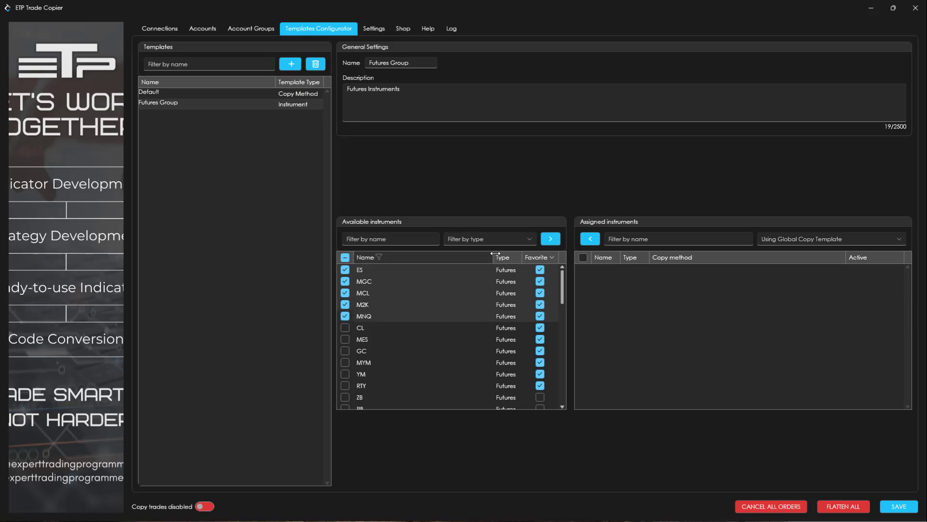
Filter the available instruments by Favorites and assign all of them to the Futures Group template.
left_click(530, 238)
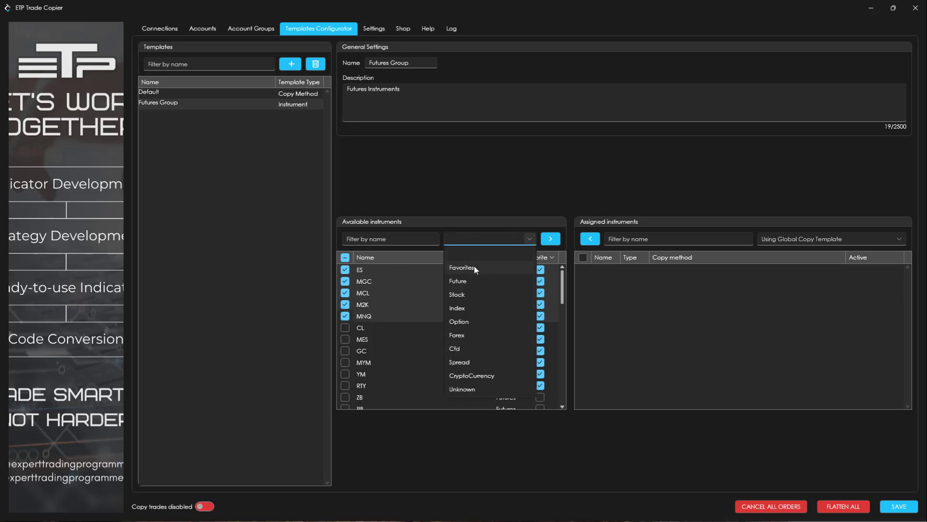
left_click(473, 267)
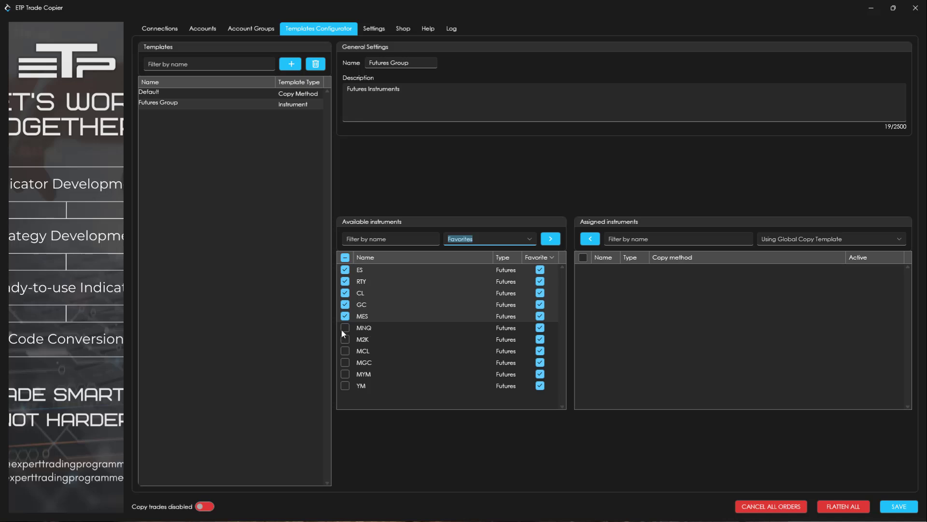
left_click(344, 257)
left_click(345, 257)
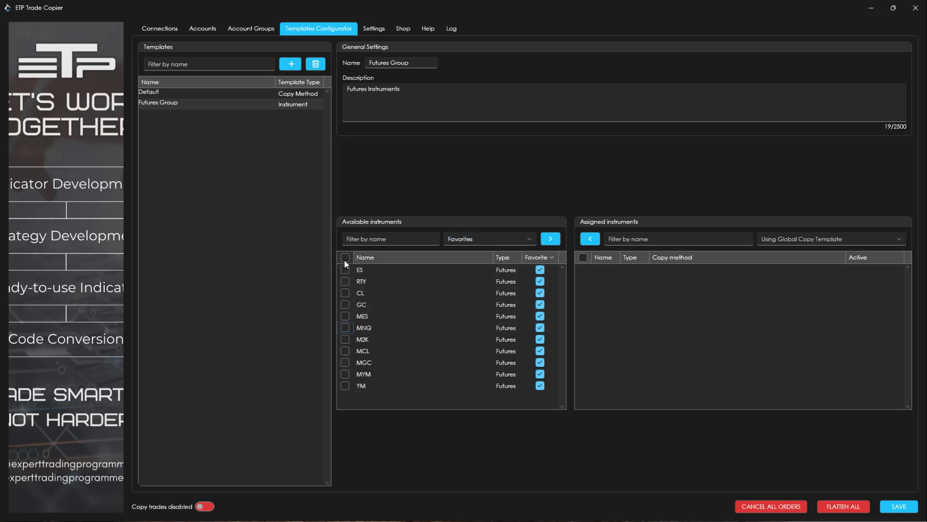
left_click(345, 258)
left_click(551, 239)
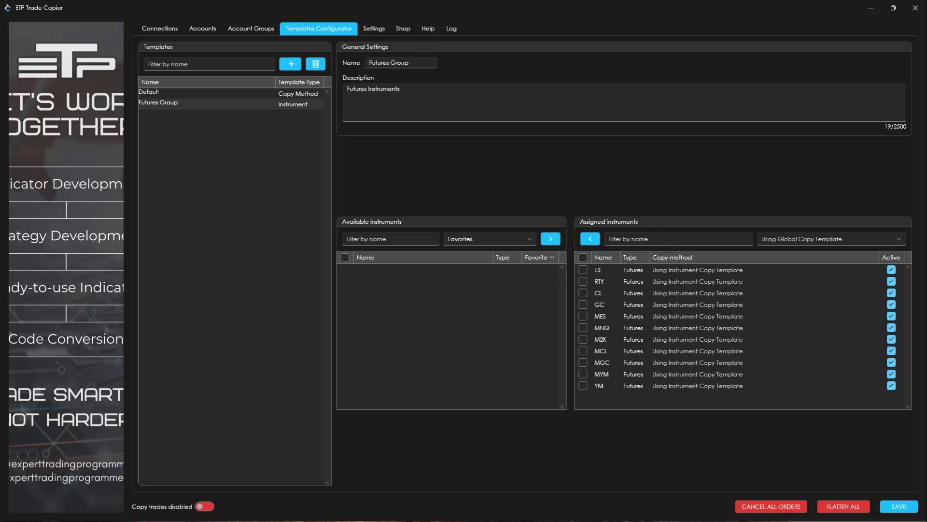
Check the copy template choices for the assigned instruments.
left_click_drag(422, 64, 309, 43)
left_click(462, 98)
left_click(898, 238)
left_click(898, 239)
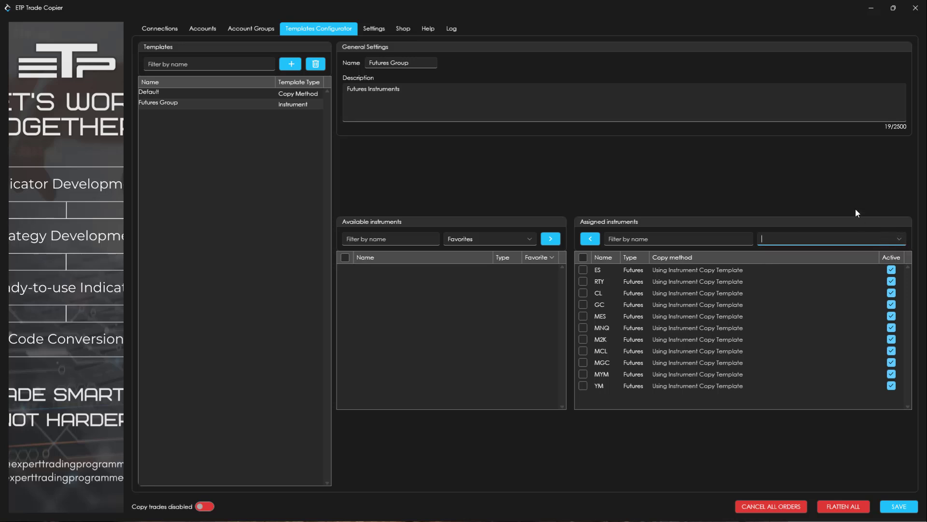
left_click(849, 195)
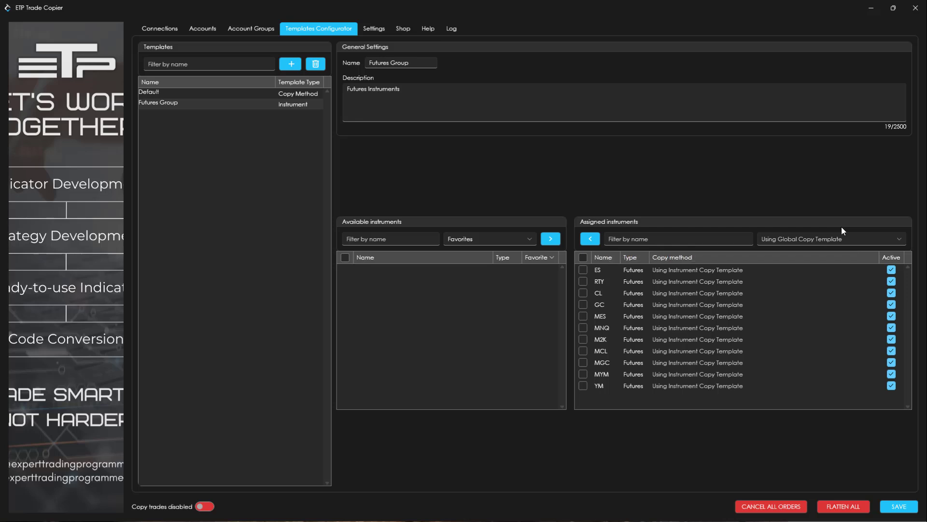
Review the global copy method and instruments templates in the app settings and return to the template configuration.
left_click(375, 29)
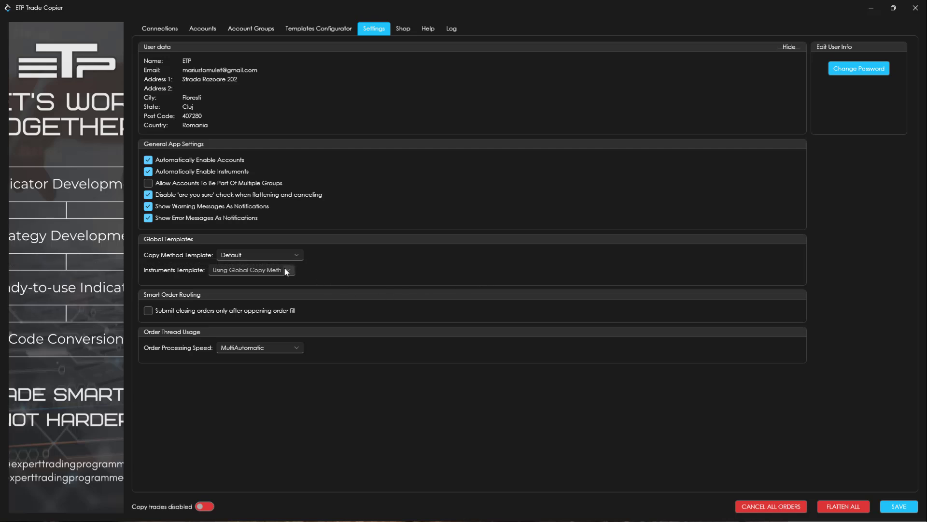
left_click(318, 28)
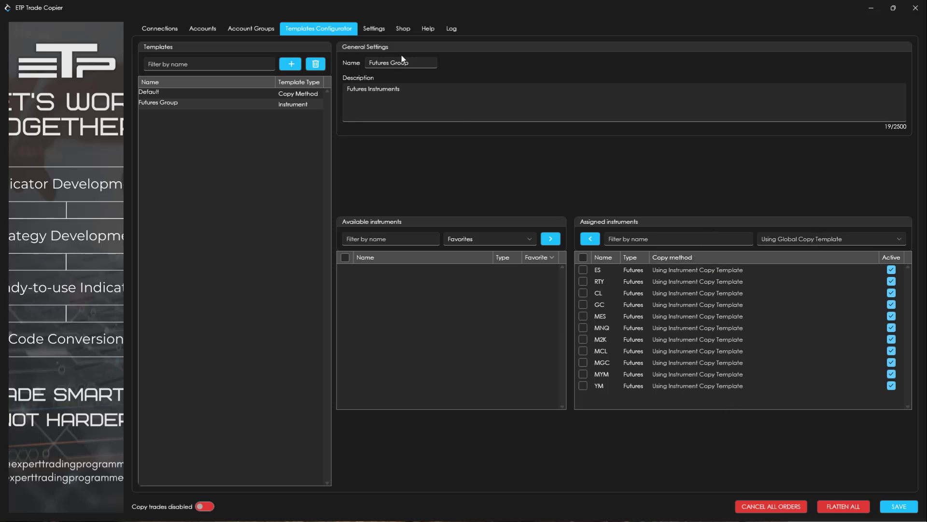
left_click(384, 30)
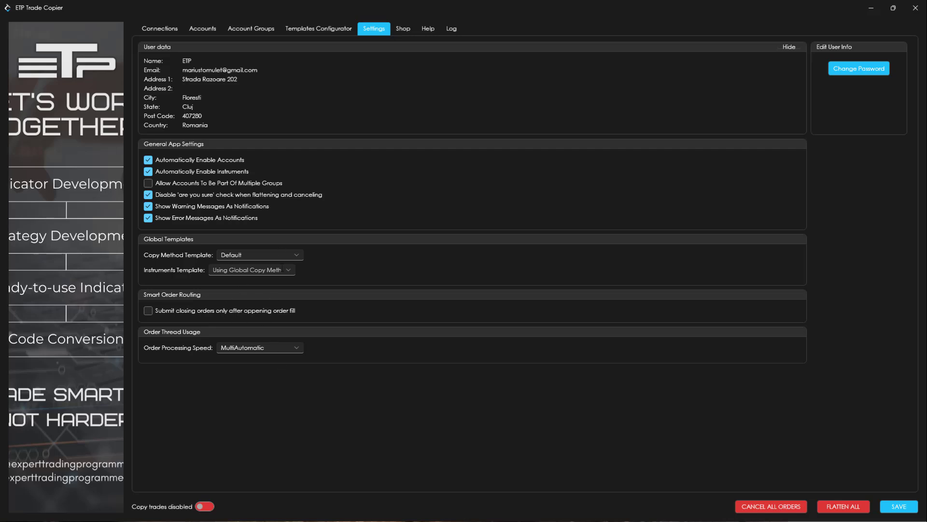
left_click(312, 27)
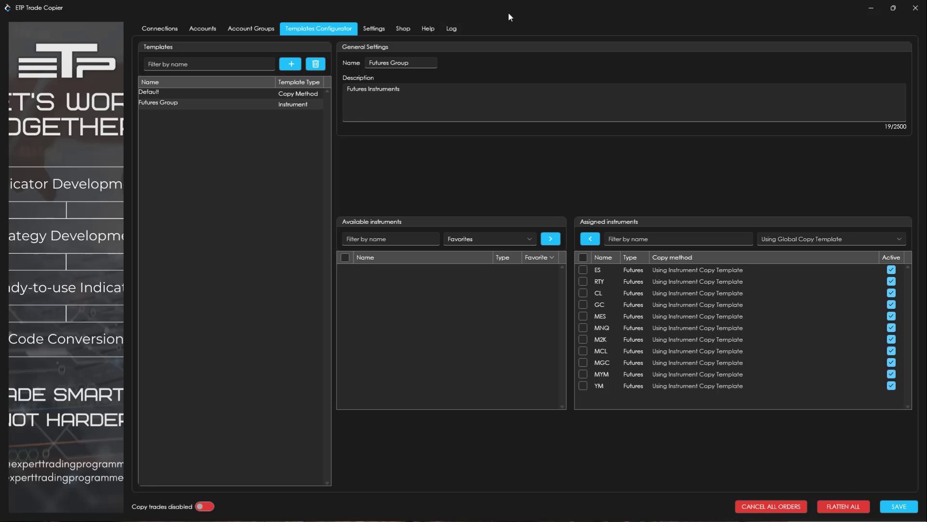
Examine the Default template's description, copy method type and advanced options.
left_click(175, 91)
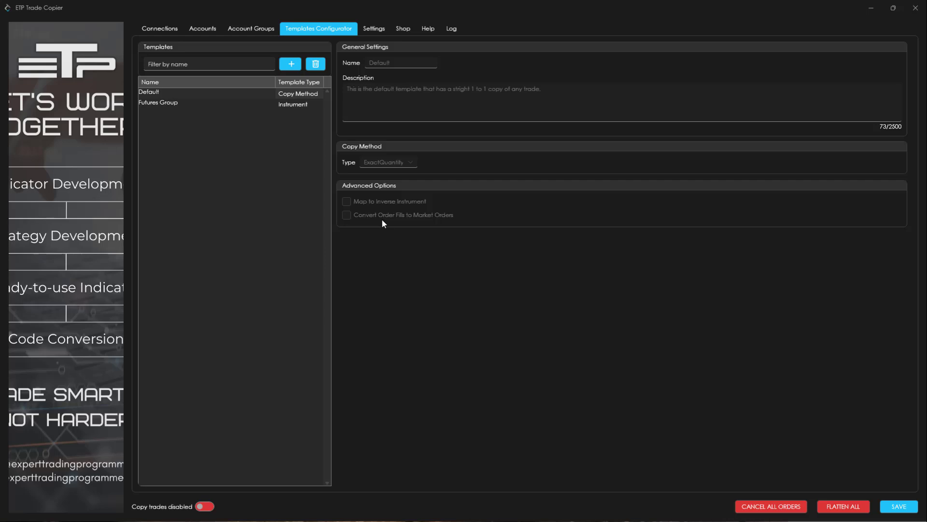
left_click(298, 93)
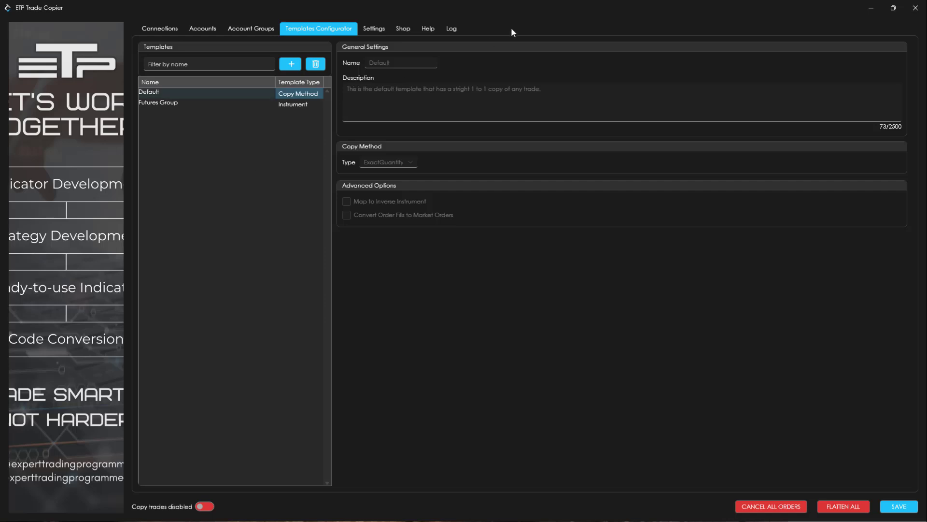
left_click(550, 310)
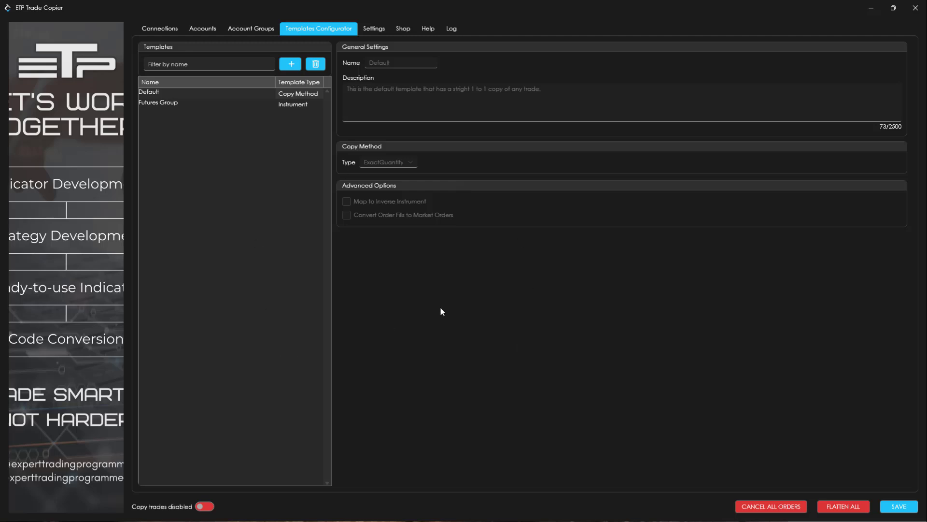
left_click(320, 221)
Create a new copy method template named Futures Copy.
left_click(291, 64)
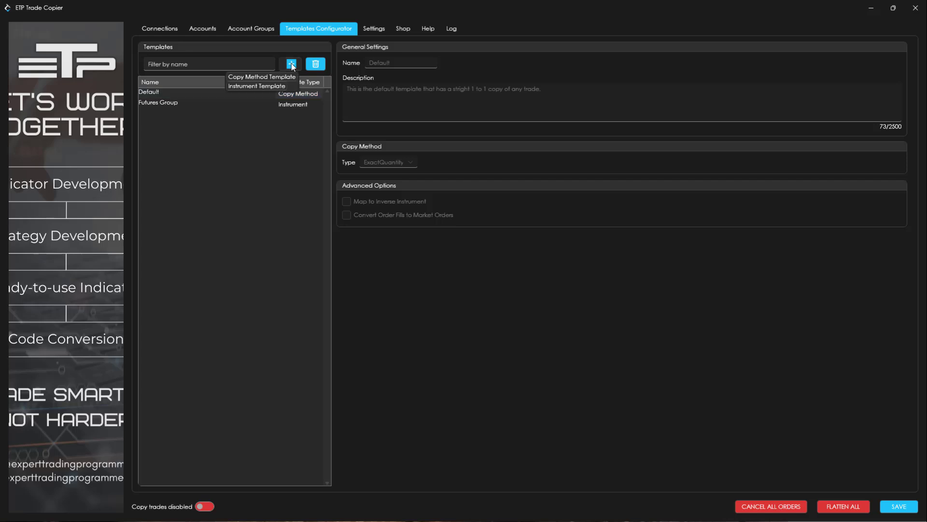
left_click(268, 78)
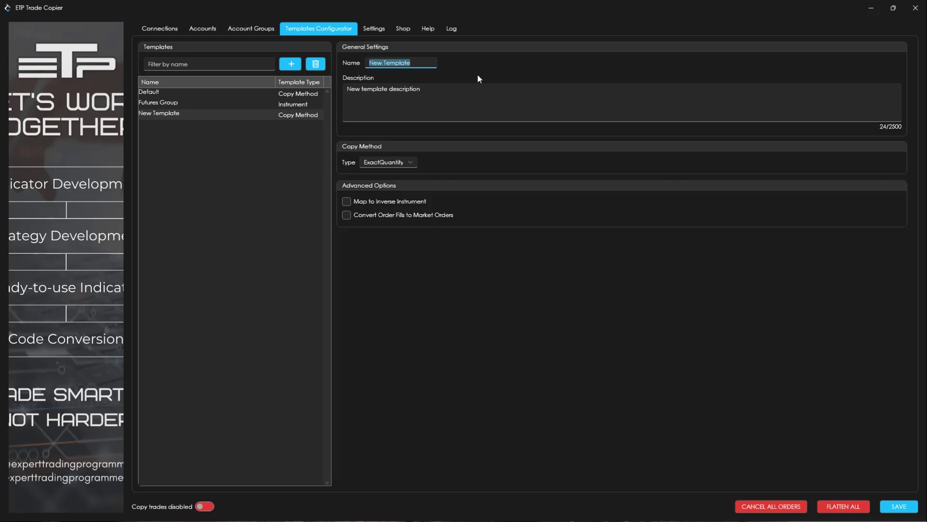
type("Futures")
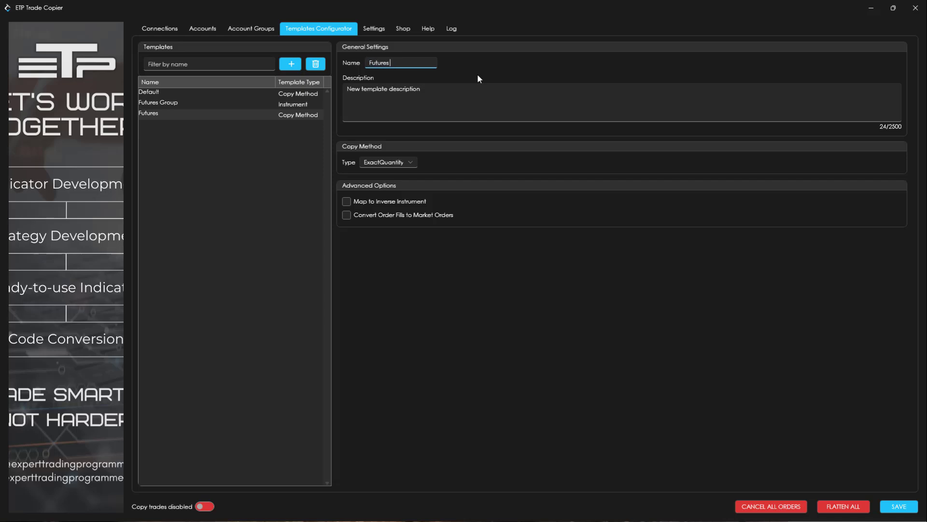
type(" Copy")
key("Tab")
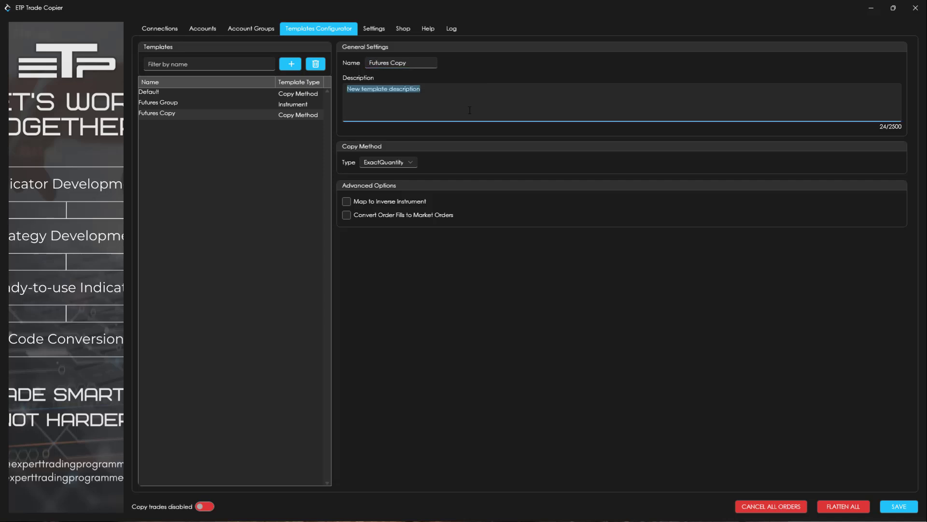
Set the Futures Copy template's description to Exact Quantity and rename the template Exact Quantity.
type("Exact ")
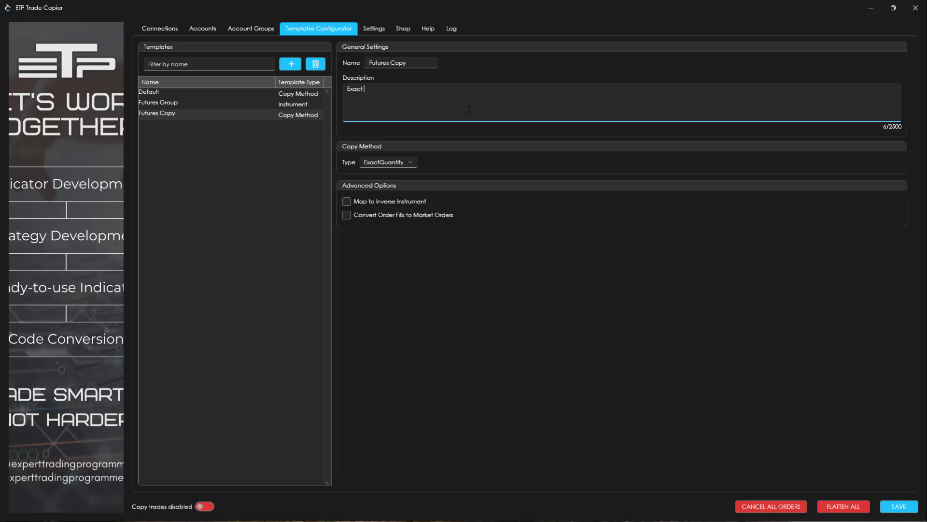
type("Quantity")
triple_click(370, 62)
type("Exa")
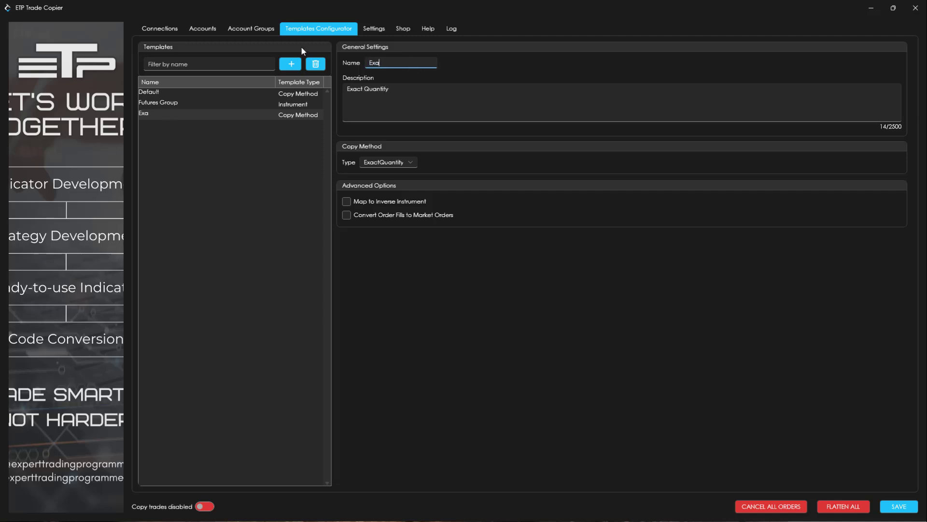
type("ct Quantity")
key("Tab")
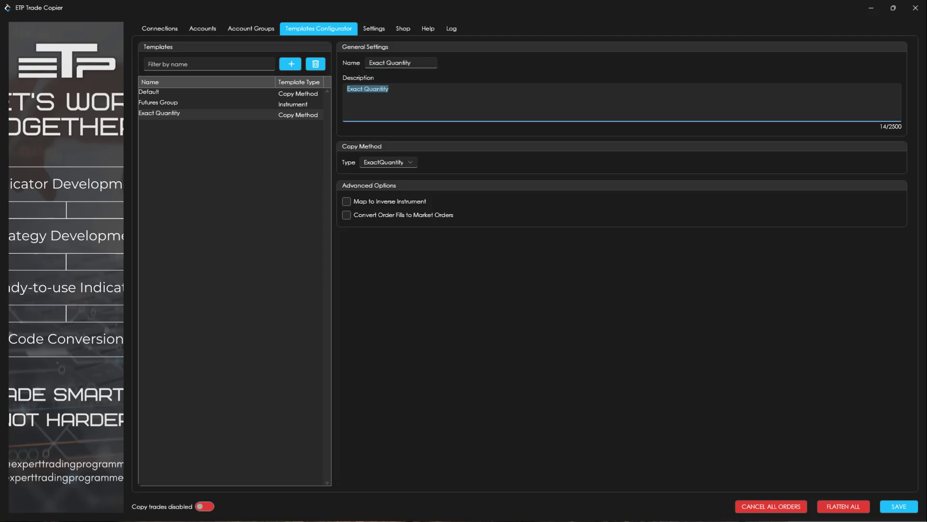
left_click(472, 344)
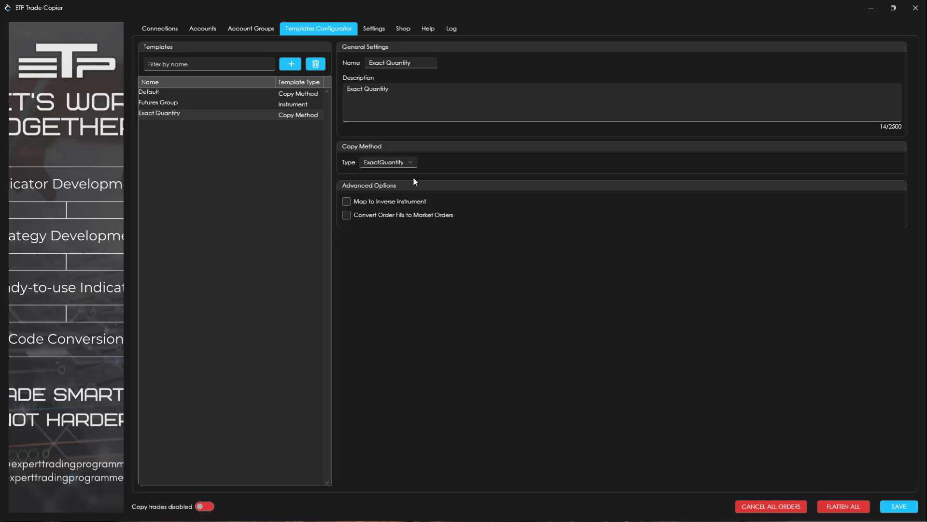
Check the copy method types for the Exact Quantity template, keep ExactQuantity and save the configuration.
left_click(411, 163)
left_click(411, 163)
left_click(580, 367)
left_click(902, 508)
In the app settings, set the global instruments template to Futures Group and the global copy method template to Exact Quantity.
left_click(374, 29)
left_click(290, 273)
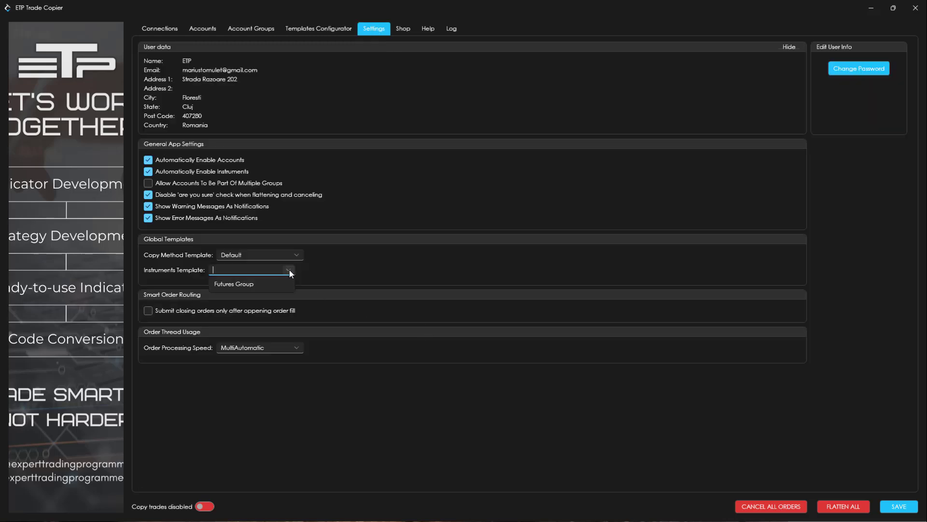
left_click(252, 284)
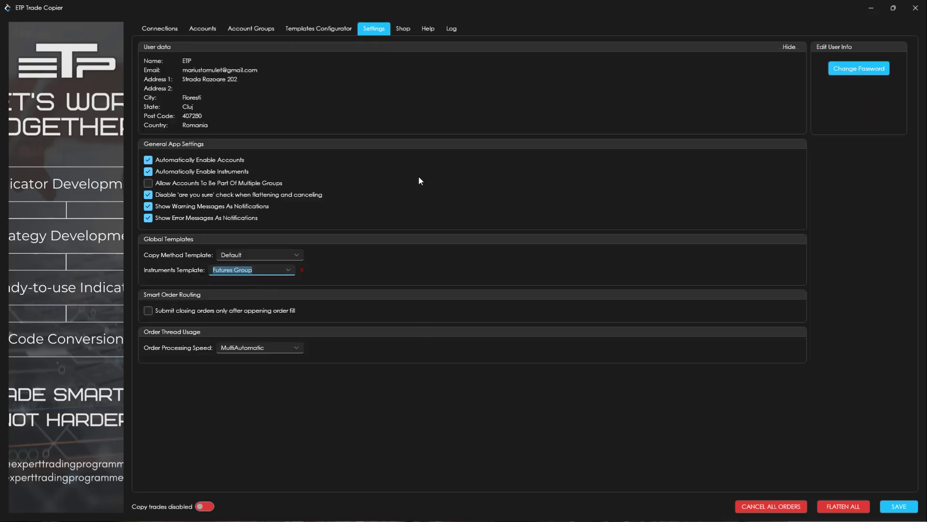
left_click(379, 408)
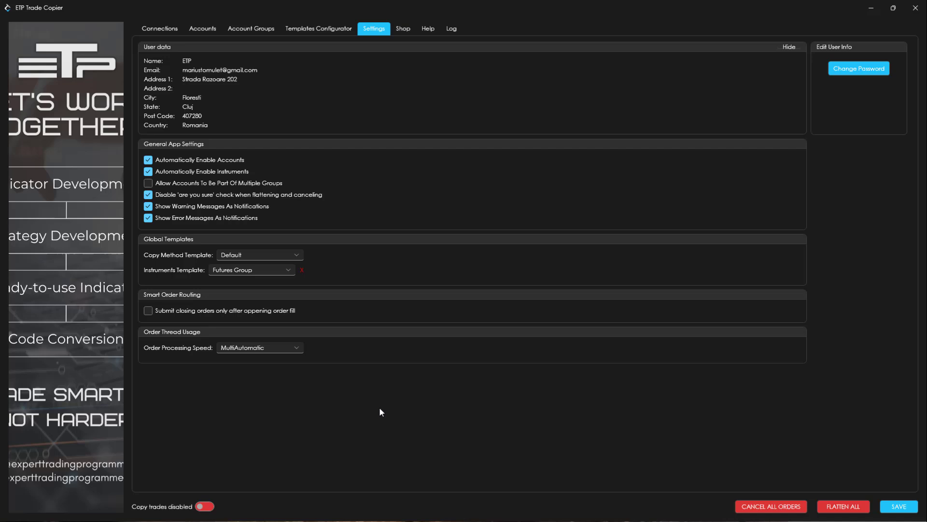
left_click(289, 272)
left_click(290, 271)
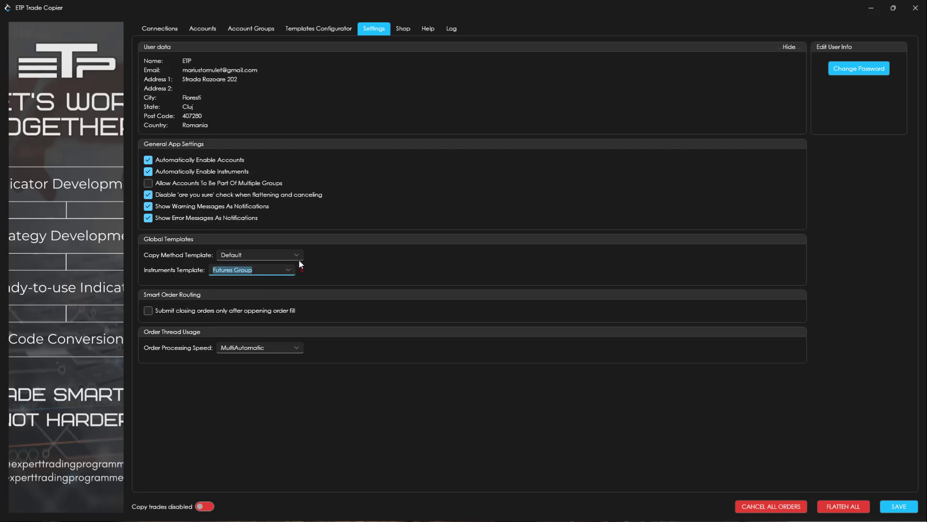
left_click(298, 256)
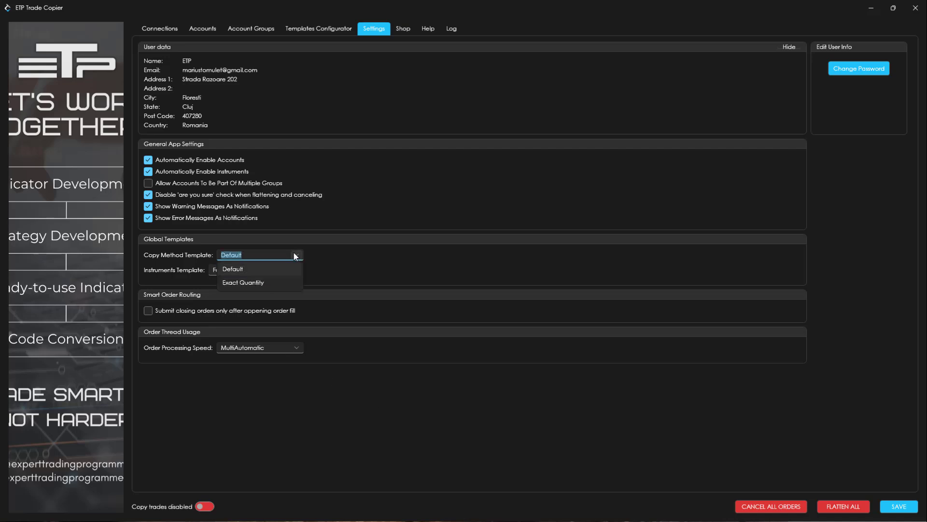
left_click(245, 282)
left_click(327, 416)
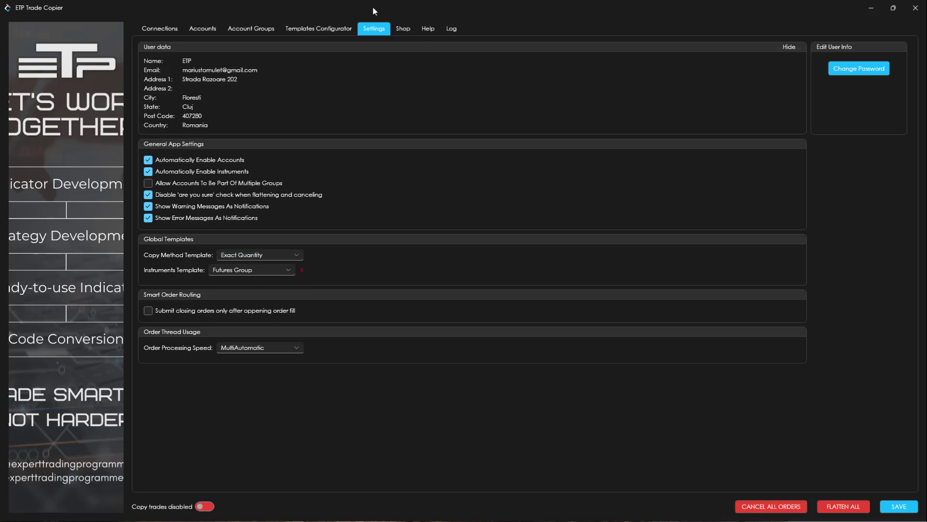
Compare the PST account group's trading template assignment with the global templates in the app settings.
left_click(329, 27)
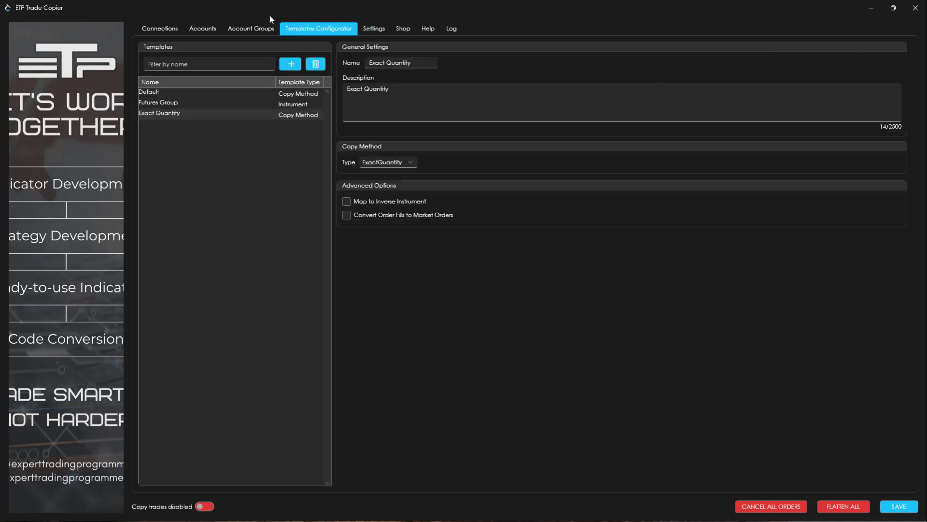
left_click(261, 30)
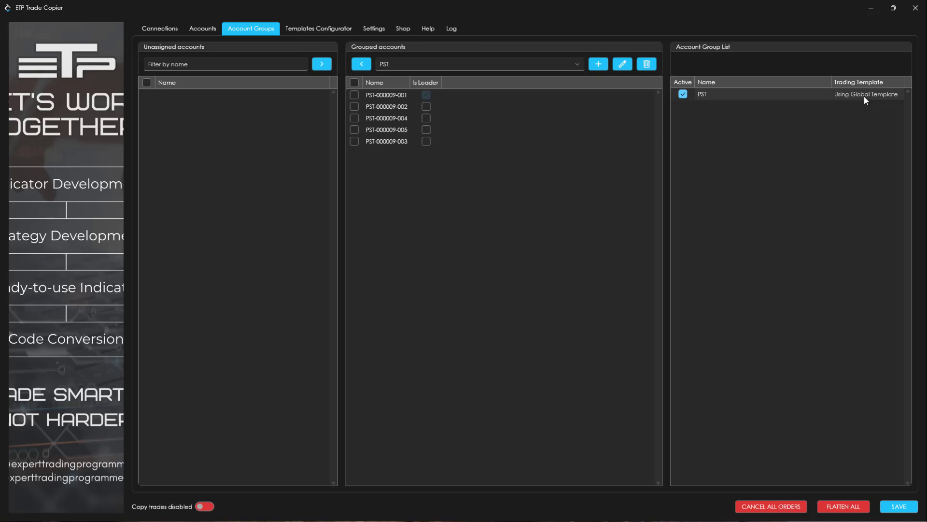
left_click(370, 28)
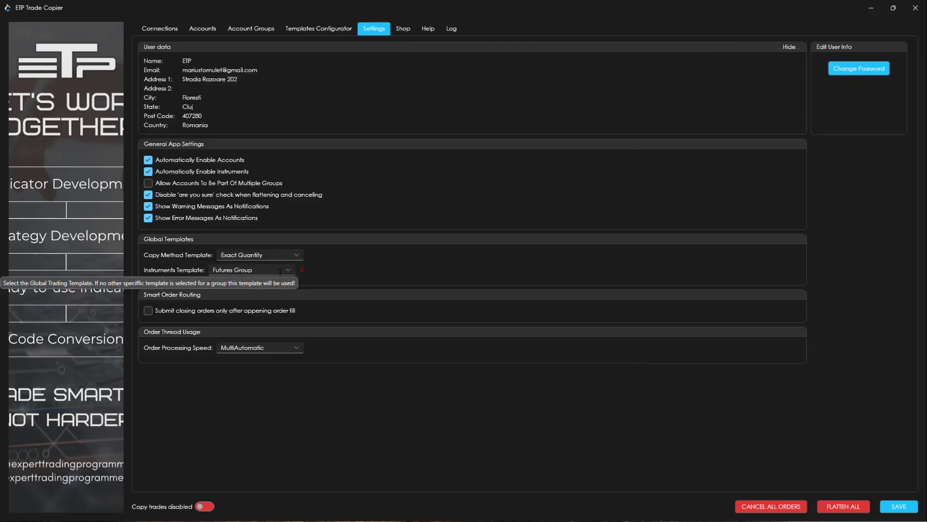
left_click(255, 28)
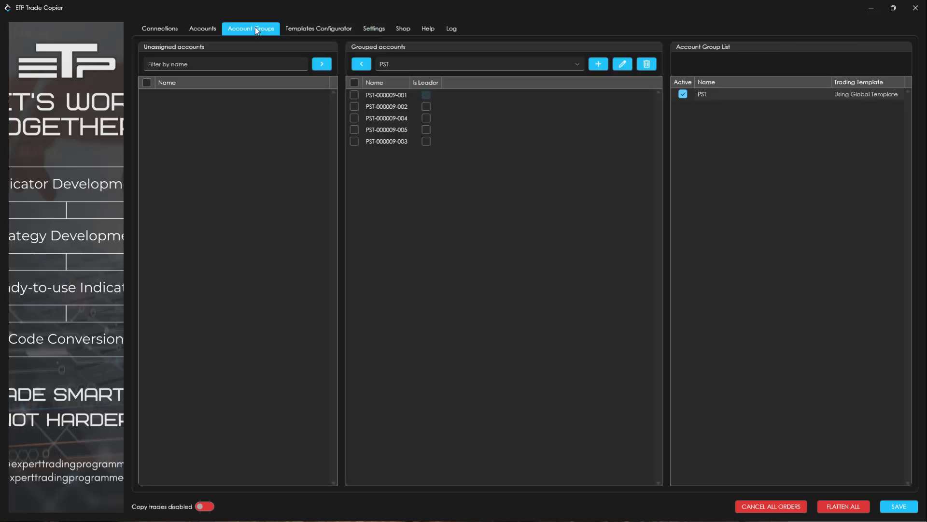
Try Exact Quantity as the MNQ copy method in the Futures Group template and clear that instrument override.
left_click(306, 28)
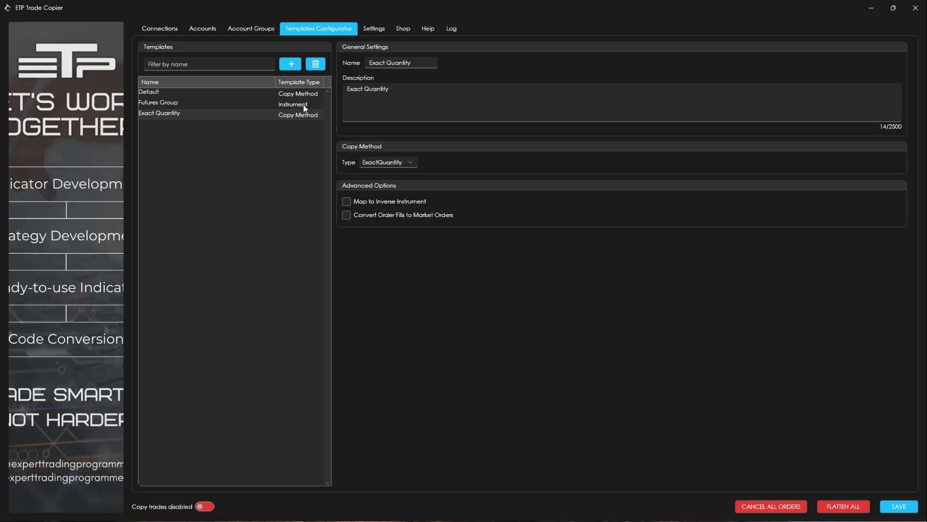
left_click(288, 105)
left_click(430, 151)
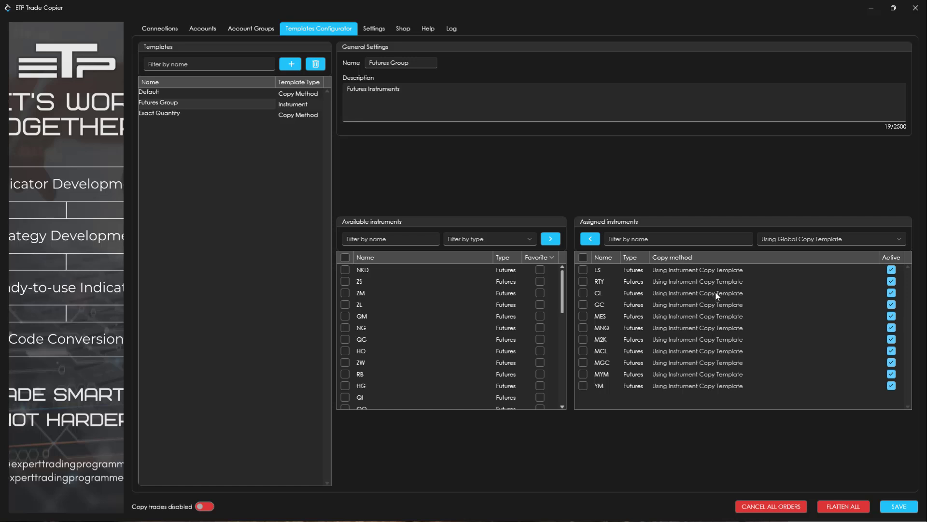
left_click(715, 328)
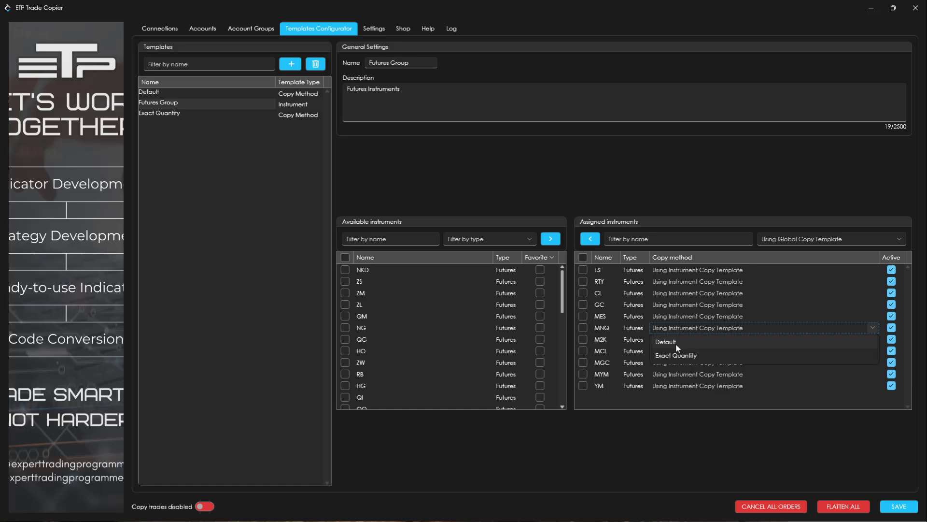
left_click(679, 356)
left_click(700, 435)
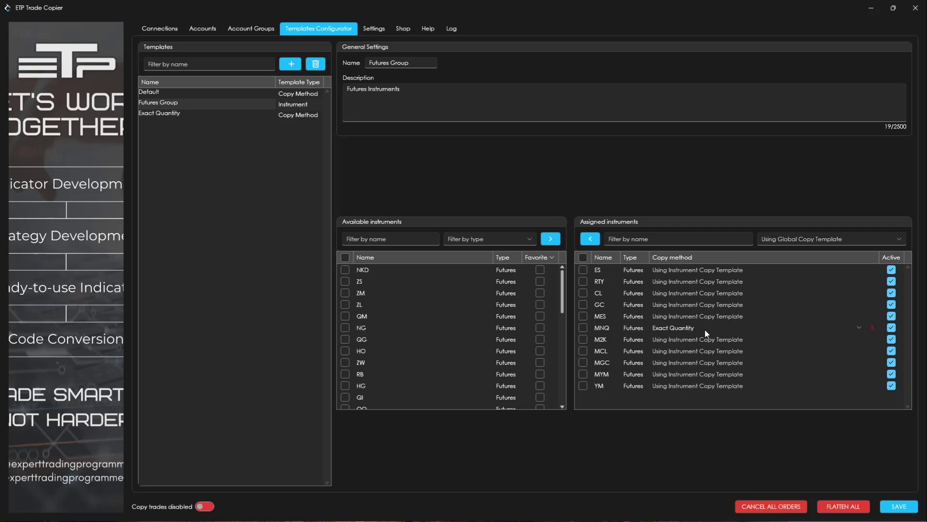
left_click(873, 327)
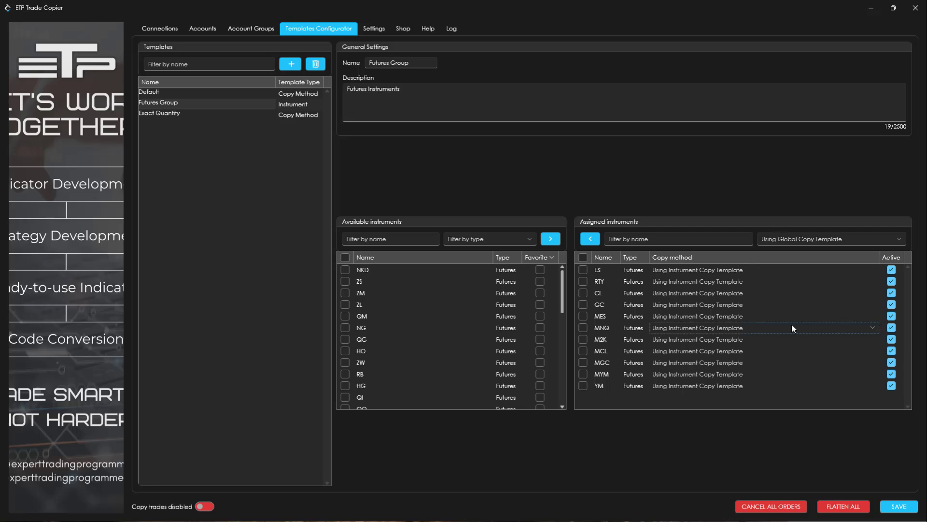
Save the configuration, and enable trade copying with the copier window restored to its smaller size beside the trading platforms.
left_click(899, 506)
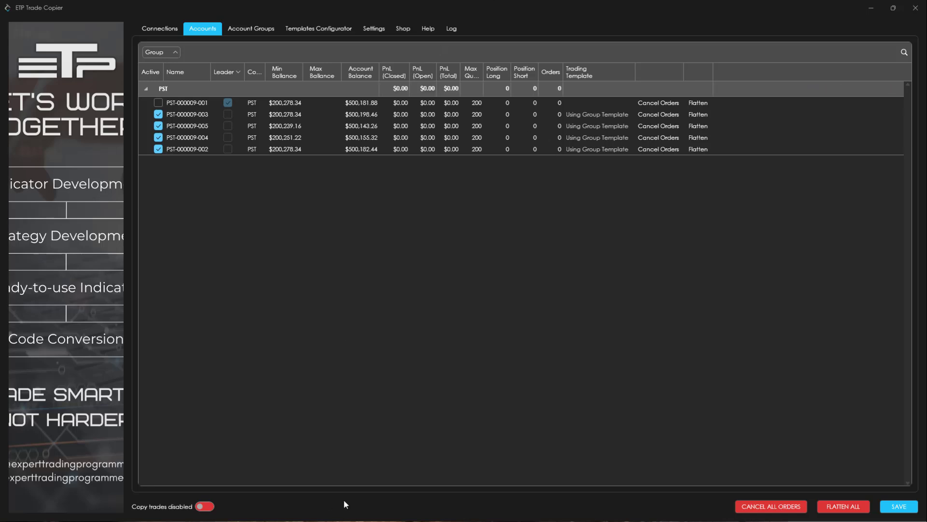
left_click(203, 507)
left_click(892, 8)
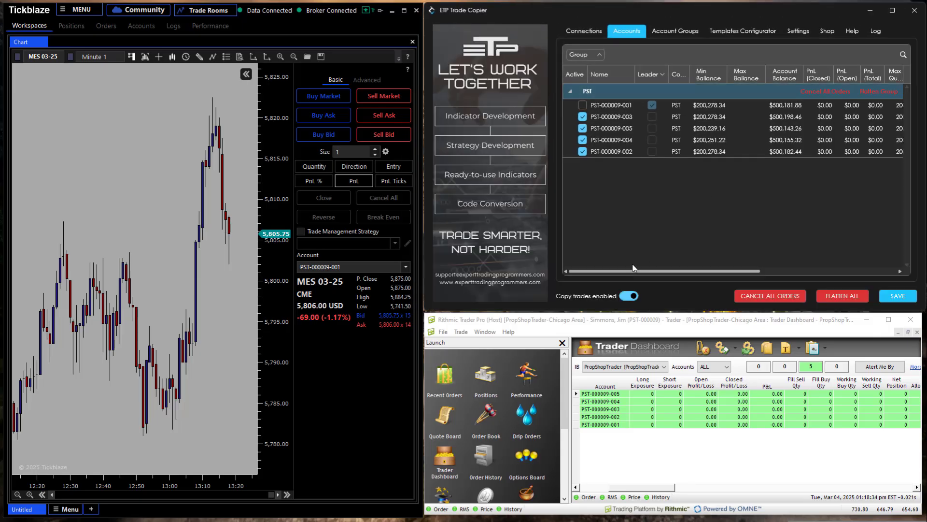